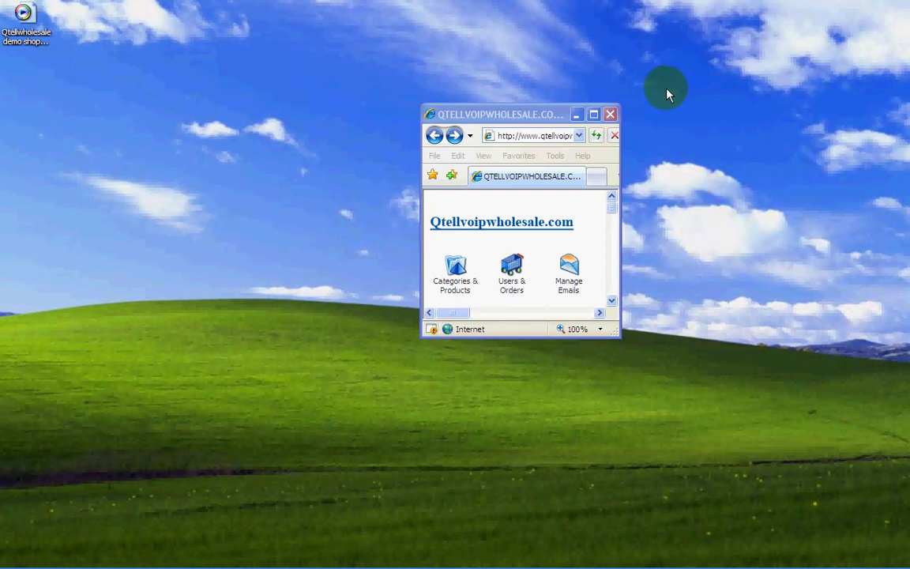
Maximize the browser window and open the "z test" category for editing from the catalog category list.
left_click(594, 115)
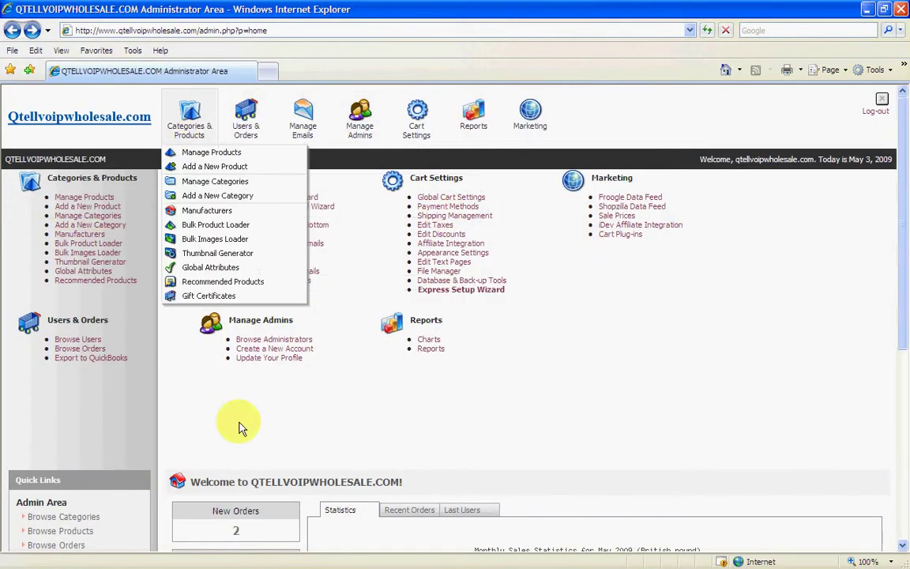
mouse_move(188, 100)
left_click(198, 183)
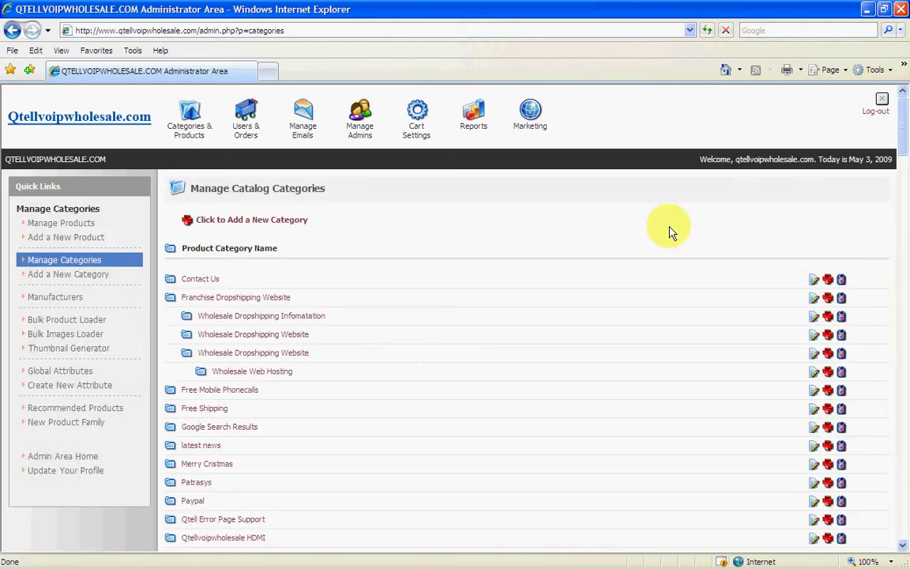
left_click_drag(900, 148, 897, 551)
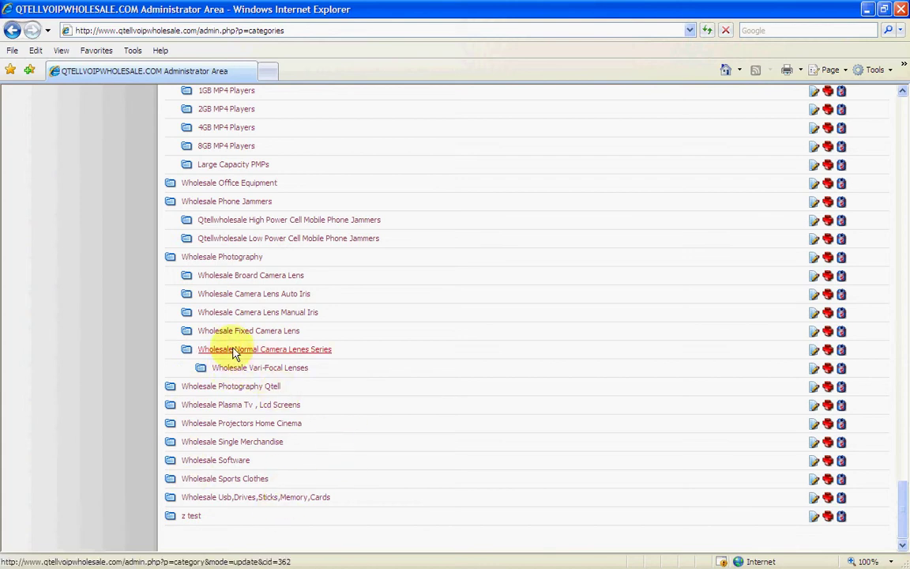
left_click(193, 516)
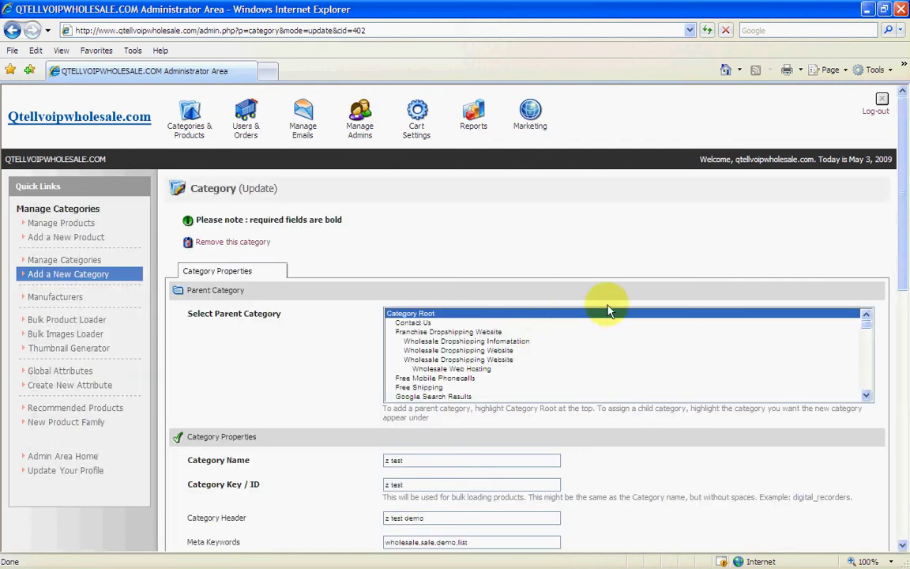
scroll(894, 254, "down", 3)
scroll(892, 265, "up", 3)
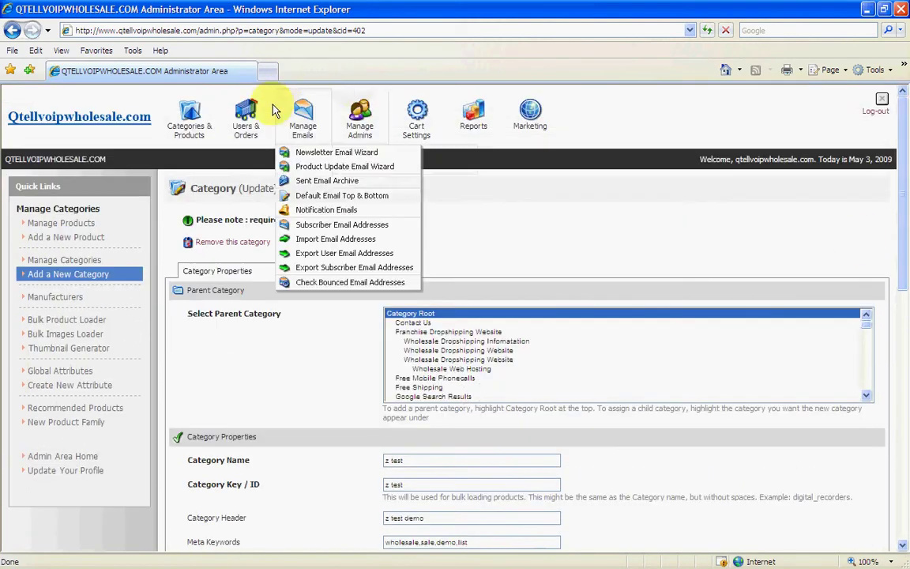
mouse_move(382, 128)
mouse_move(531, 119)
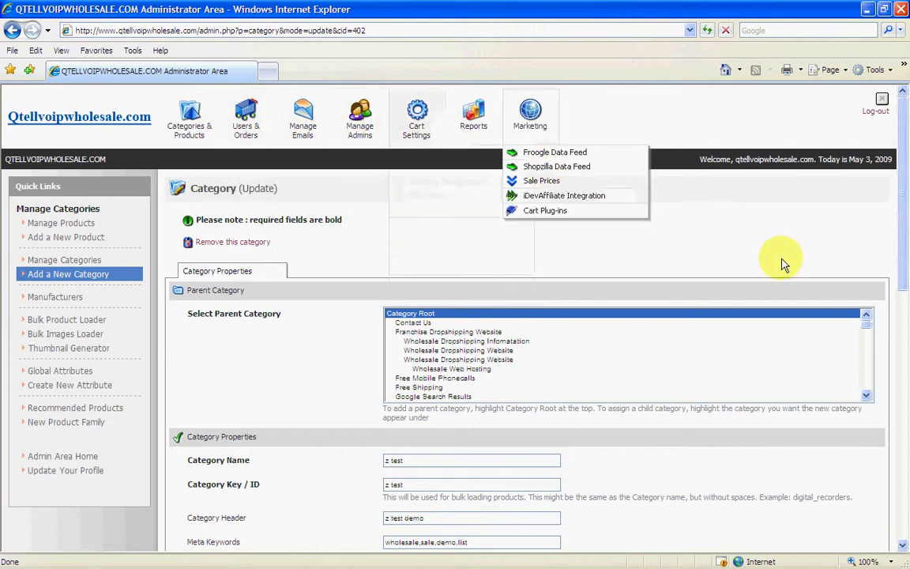
Replace the category header with "Qtellwholesale limited products etc etc".
scroll(904, 288, "down", 3)
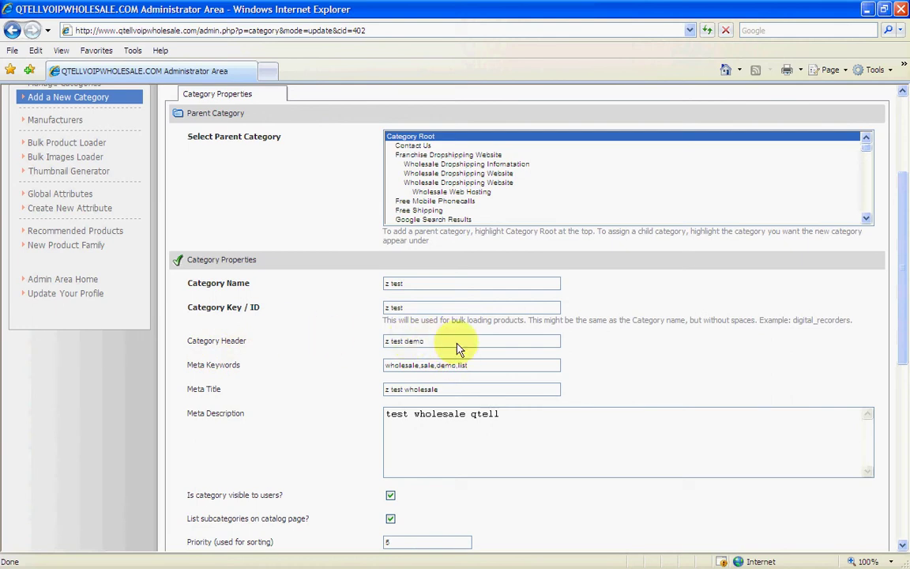
left_click_drag(431, 347, 345, 345)
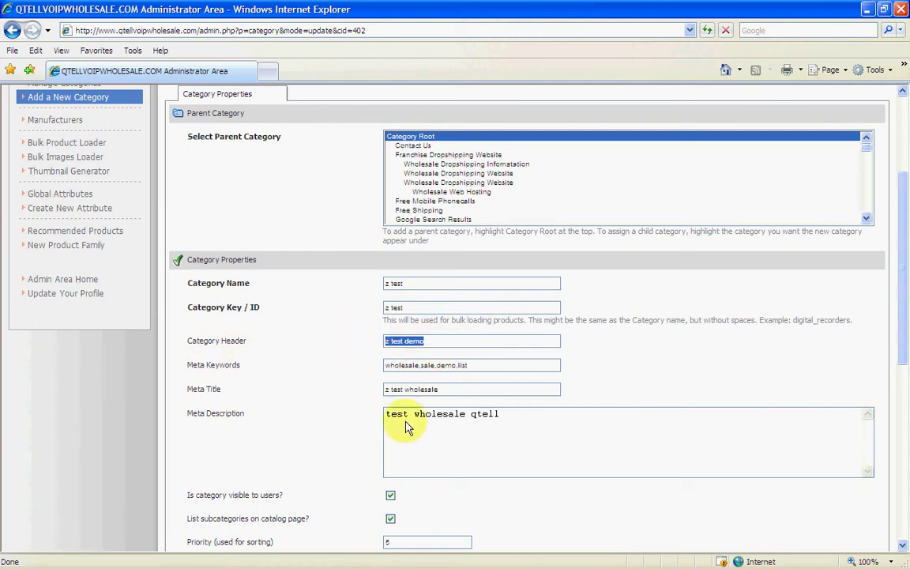
key("Delete")
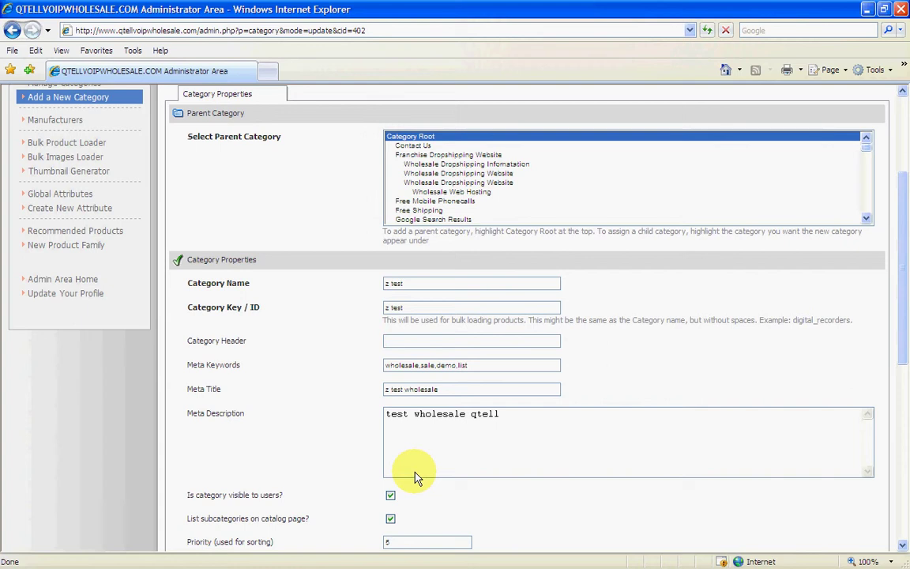
type("Qtellvo")
type("holesal")
type("e lim")
type("ited pro")
type("du")
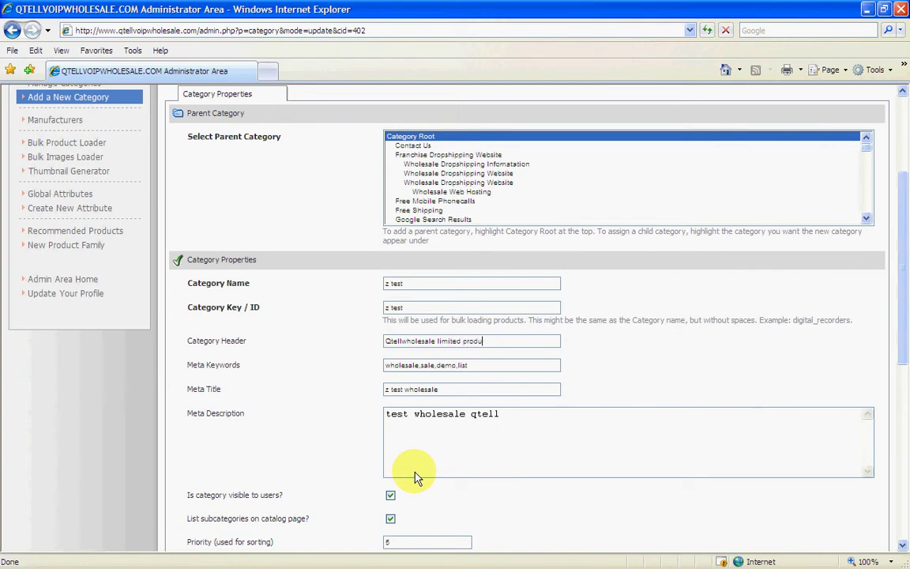
type("cts etc etc")
Append ",etc,etc" to the meta keywords and "etc" to the meta title of the category.
left_click(469, 367)
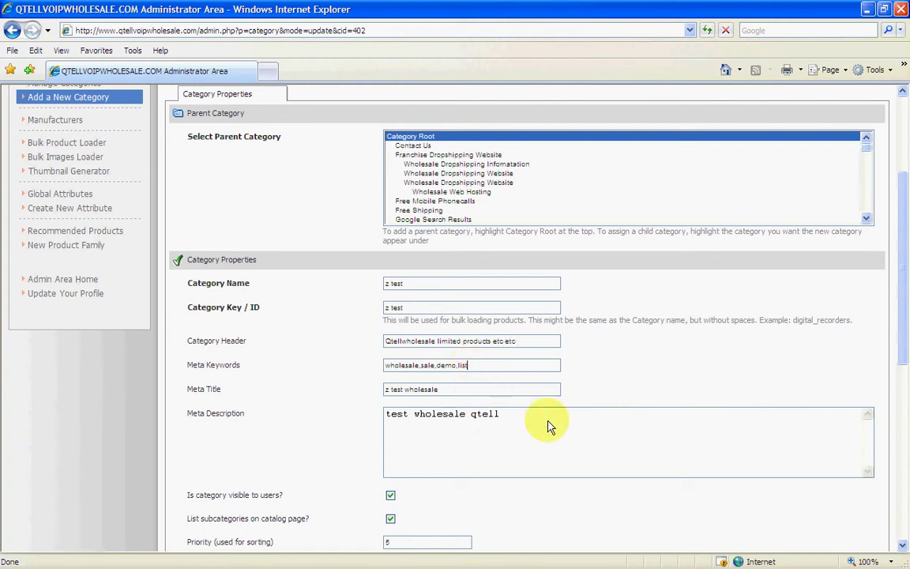
type(",et")
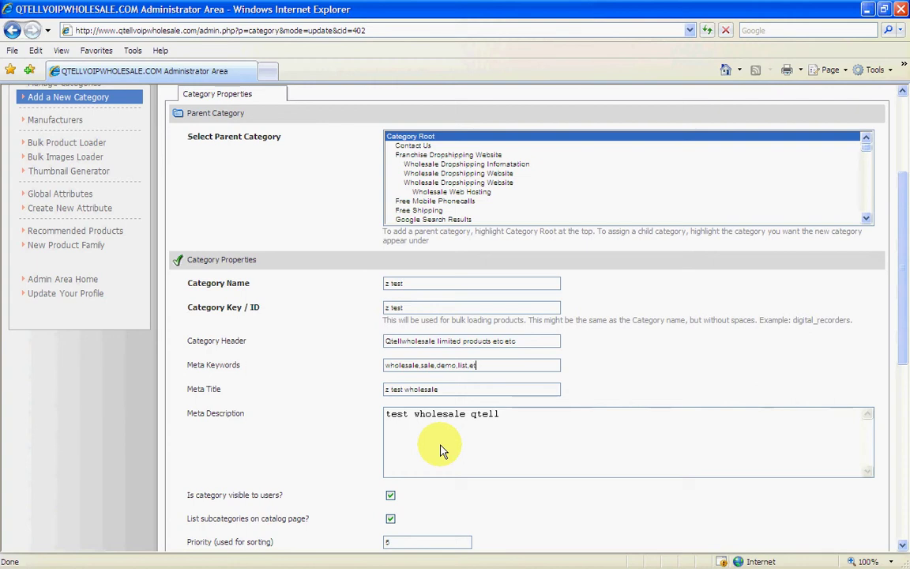
type("c,etc")
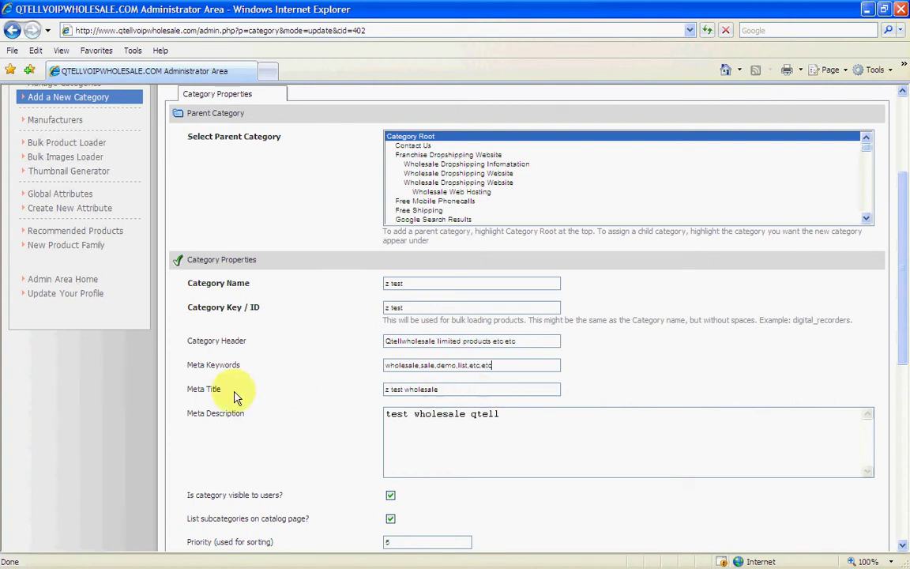
left_click_drag(434, 391, 353, 425)
left_click(431, 389)
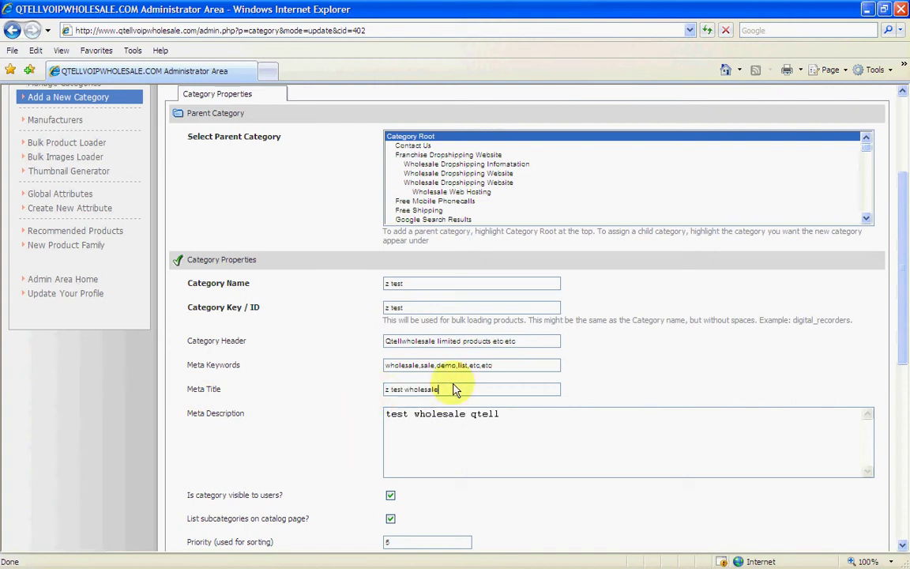
type("q")
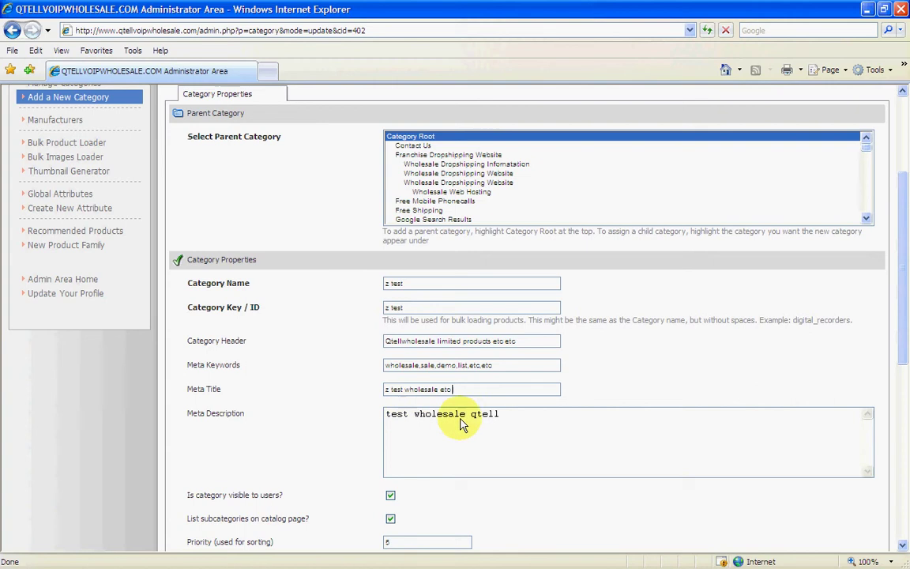
Replace the meta description with "wholesale distributors suppliers to the trade at trade prices etc".
left_click_drag(504, 416, 322, 370)
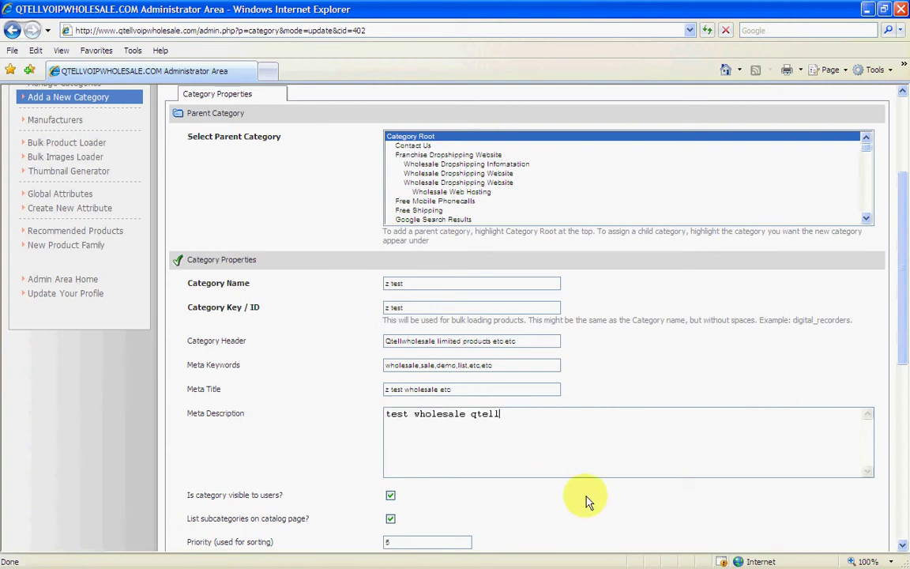
left_click(496, 428)
left_click_drag(511, 416, 353, 410)
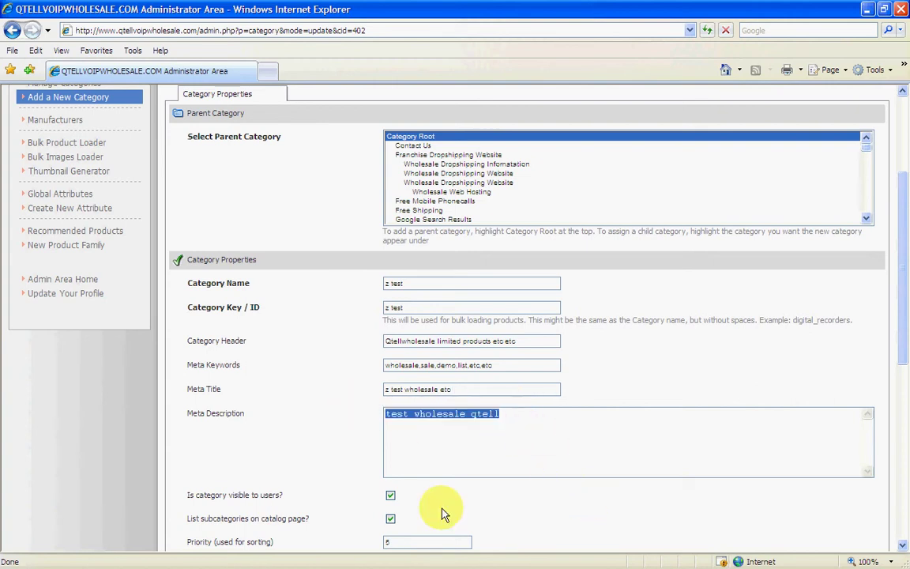
key("BackSpace")
type("wholesale ")
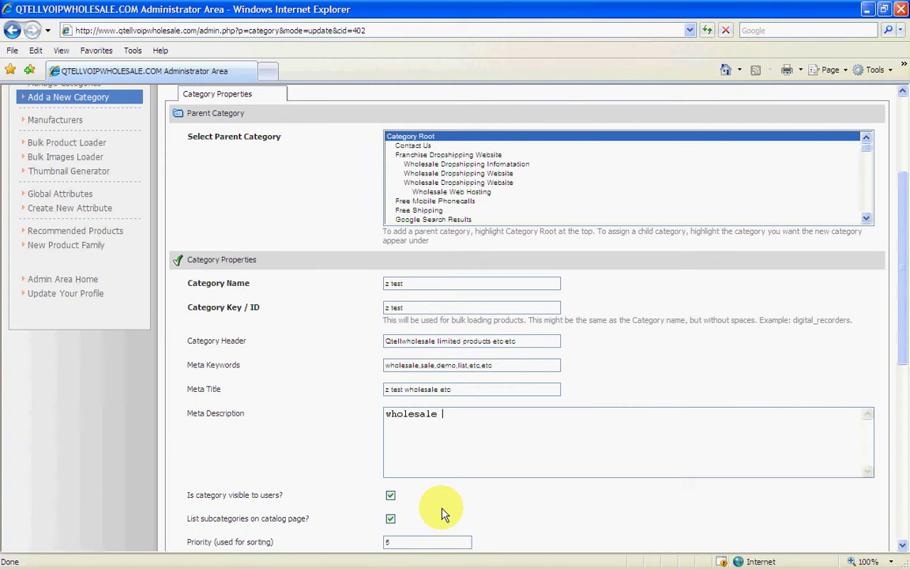
type("distributors supplier")
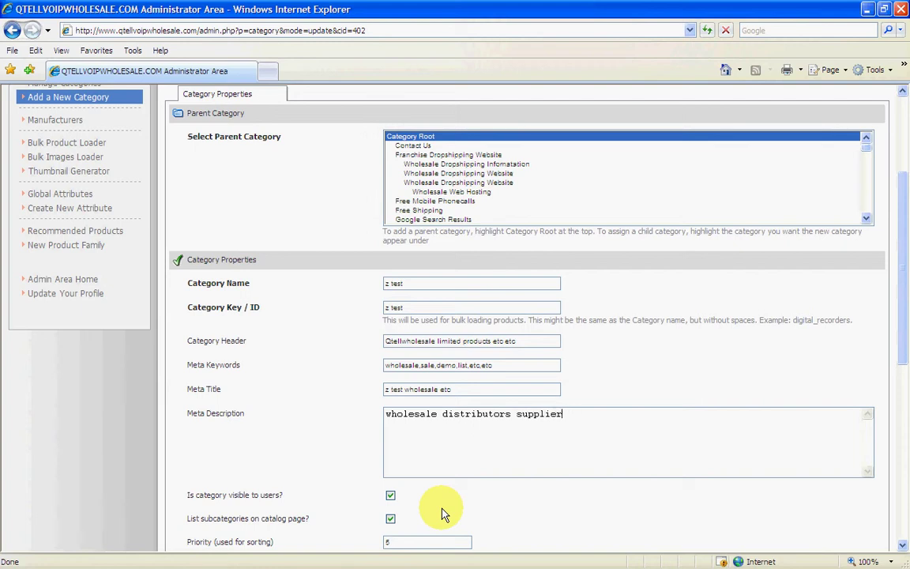
type(" s  to the trade at trade p")
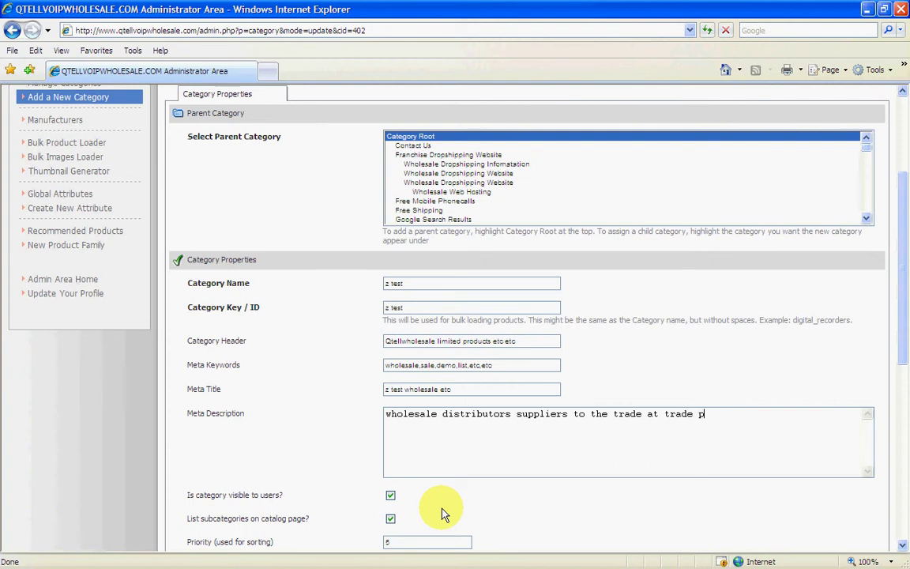
type("rices etc")
Save the changes made to the "z test" category.
scroll(747, 359, "down", 3)
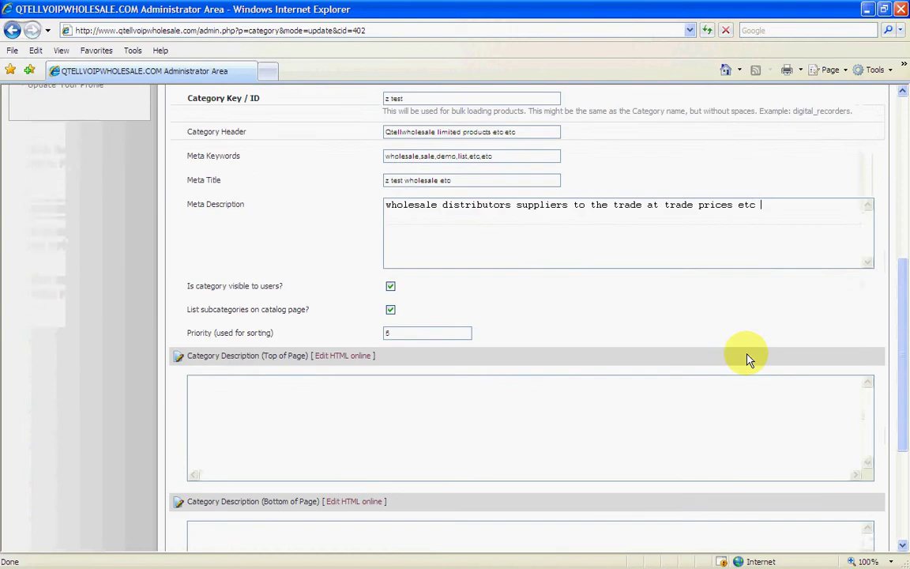
scroll(590, 309, "down", 1)
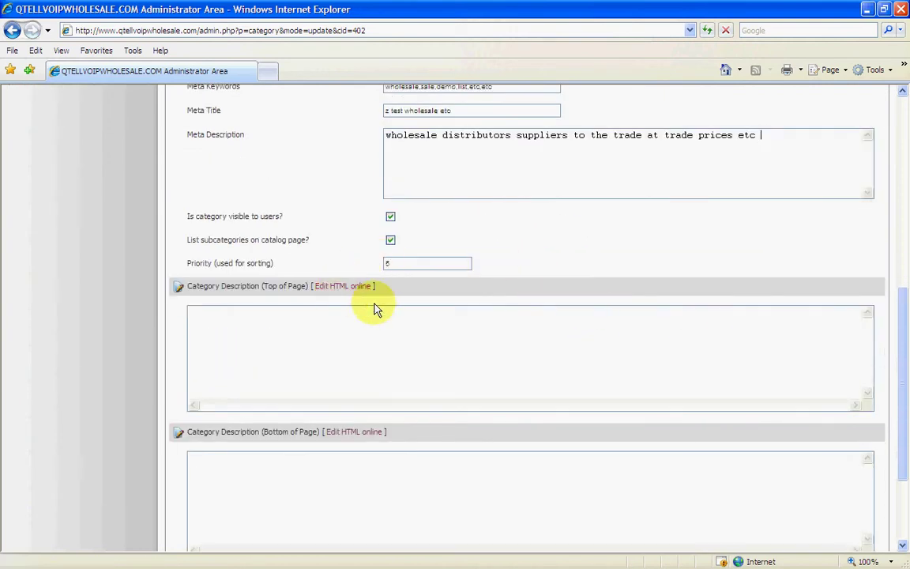
scroll(507, 339, "down", 2)
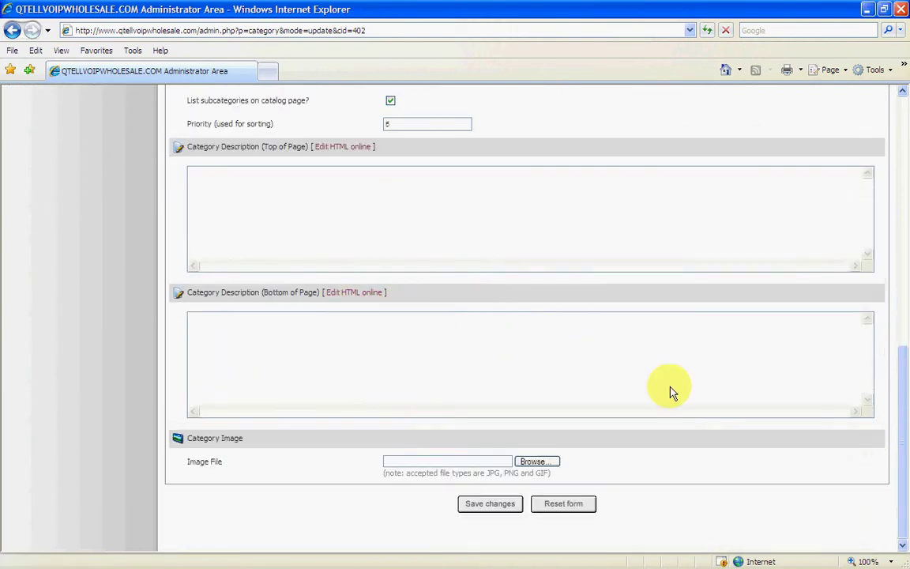
left_click(488, 503)
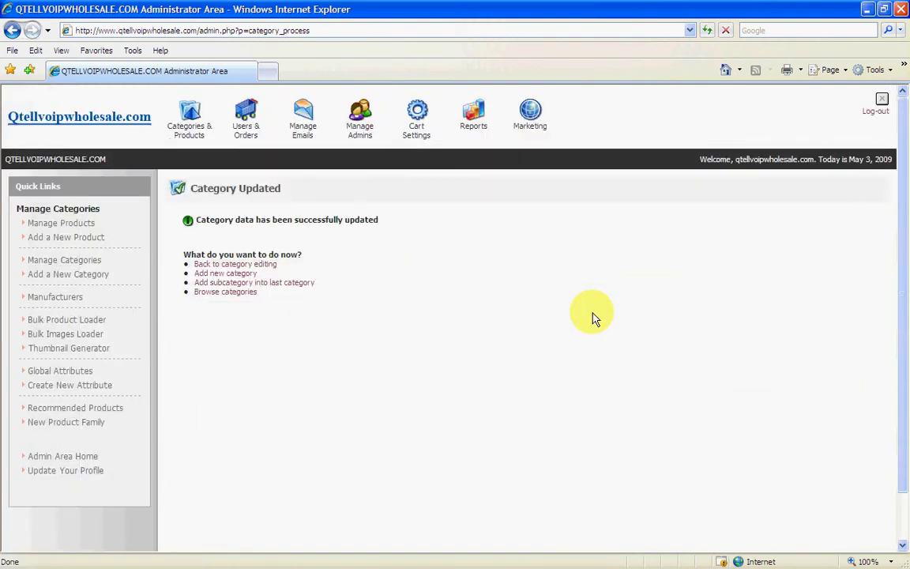
Start a new category under the parent "z test", with "y" as its category name and key.
mouse_move(189, 123)
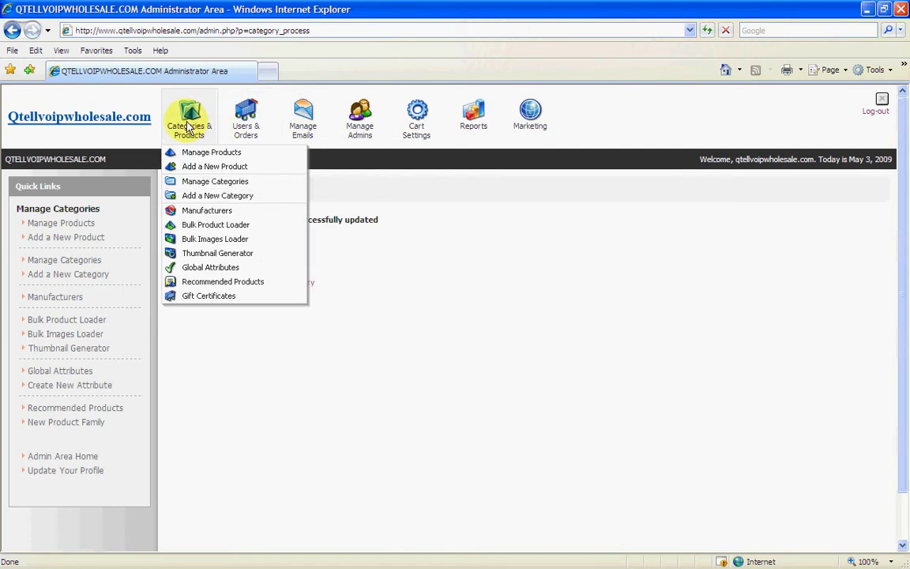
left_click(208, 196)
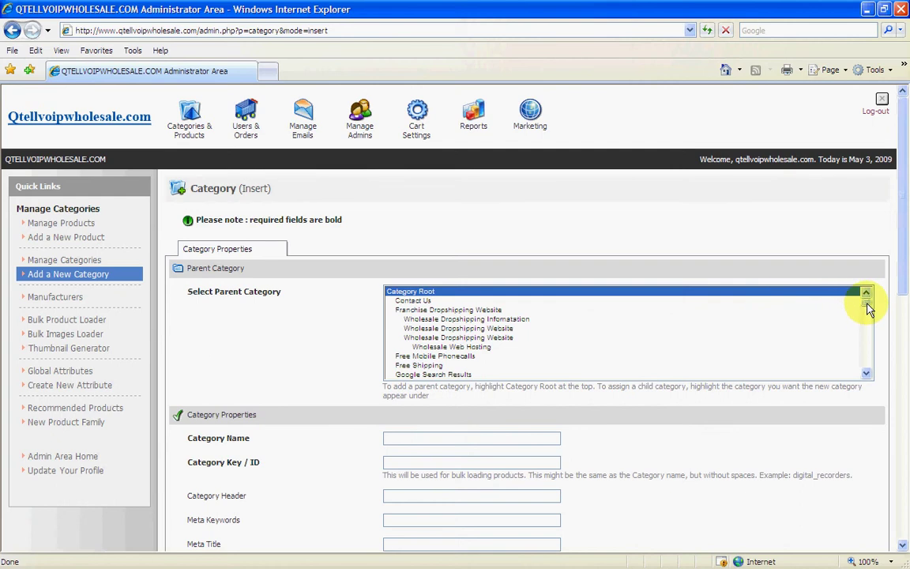
left_click_drag(868, 307, 865, 371)
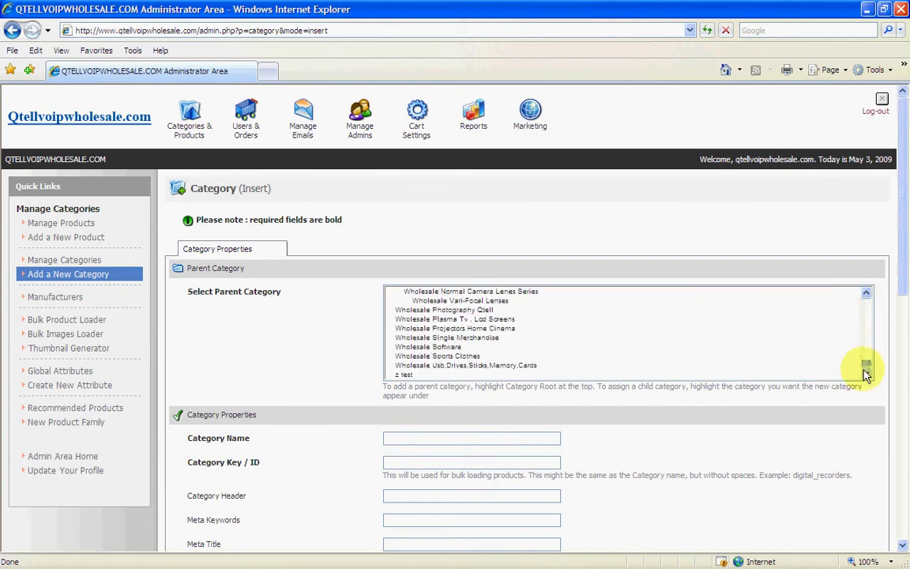
left_click(407, 374)
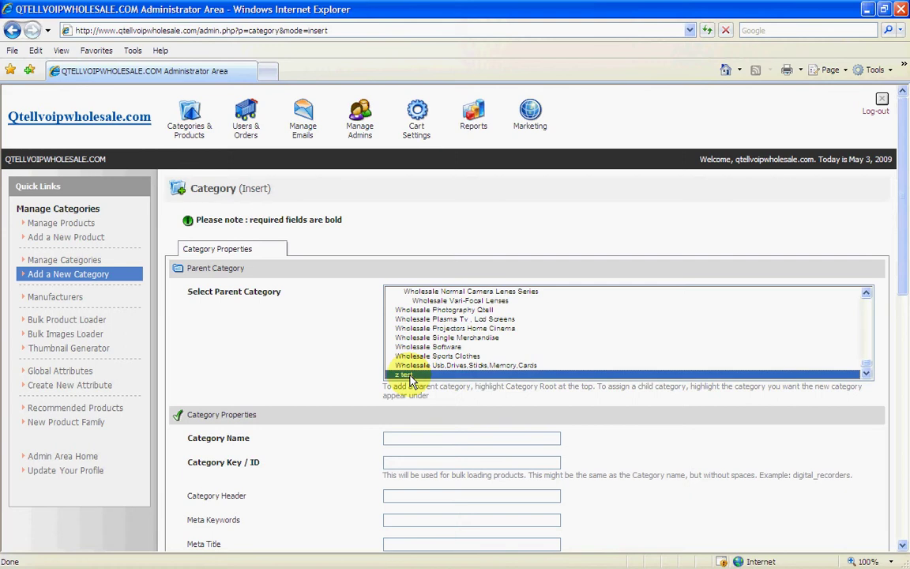
left_click(394, 442)
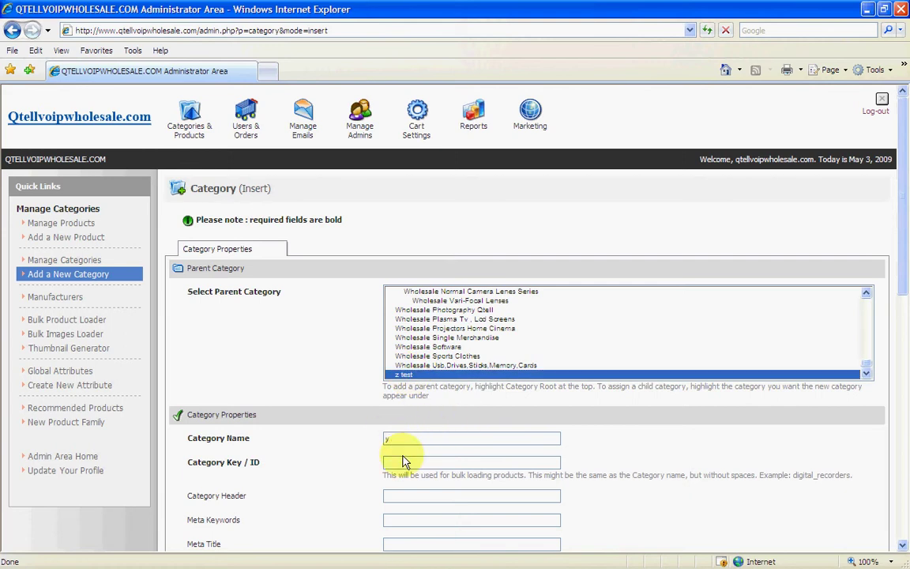
type("y")
scroll(553, 418, "down", 3)
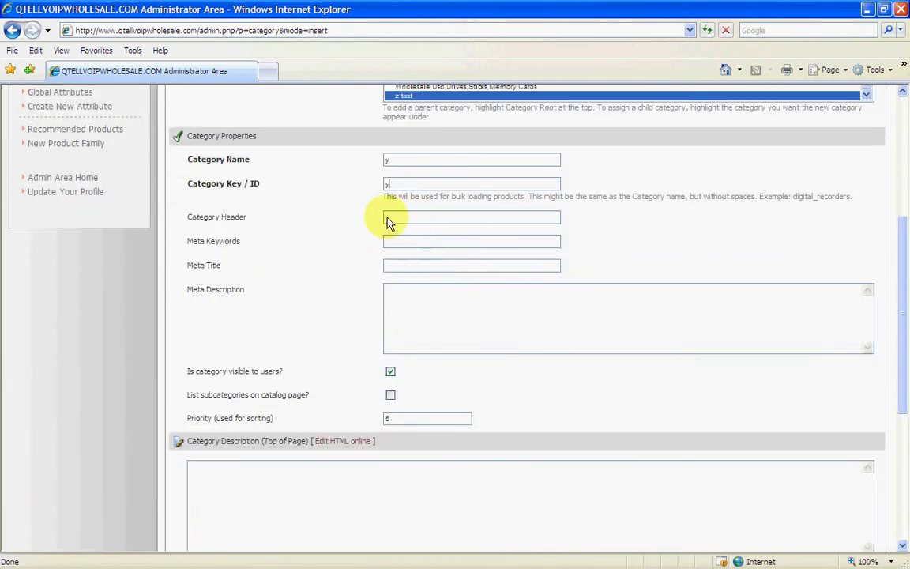
Enter "y" as the new category's header, meta keywords, meta title and meta description.
left_click(388, 219)
type("y")
left_click(393, 245)
type("y")
left_click(390, 264)
type("y")
left_click(390, 292)
type("y")
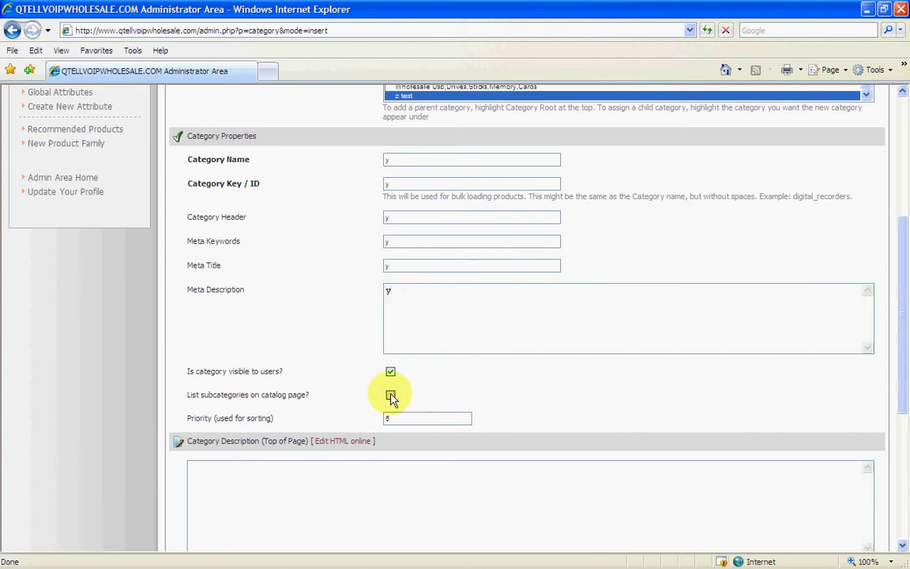
Enable listing subcategories on the catalog page and save the new category.
left_click(391, 395)
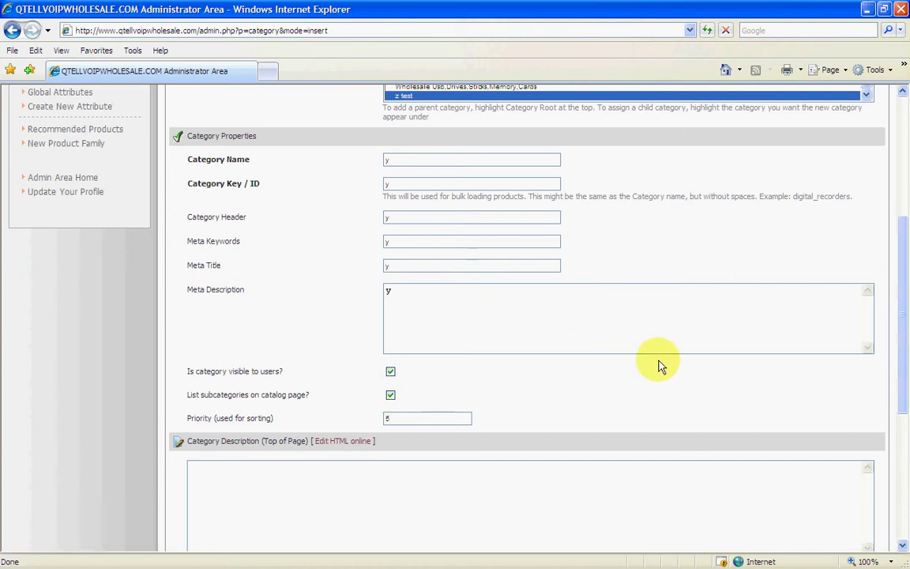
scroll(654, 371, "down", 3)
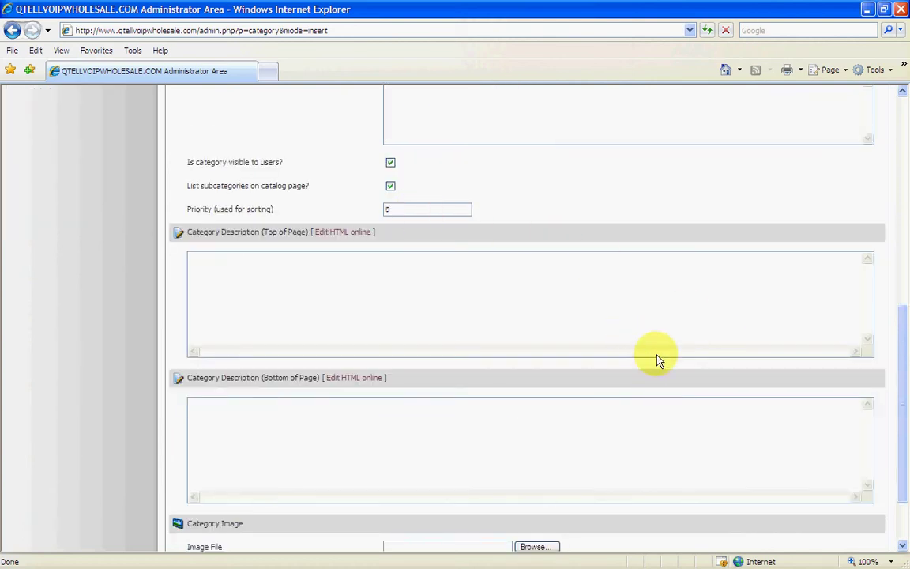
scroll(656, 360, "down", 2)
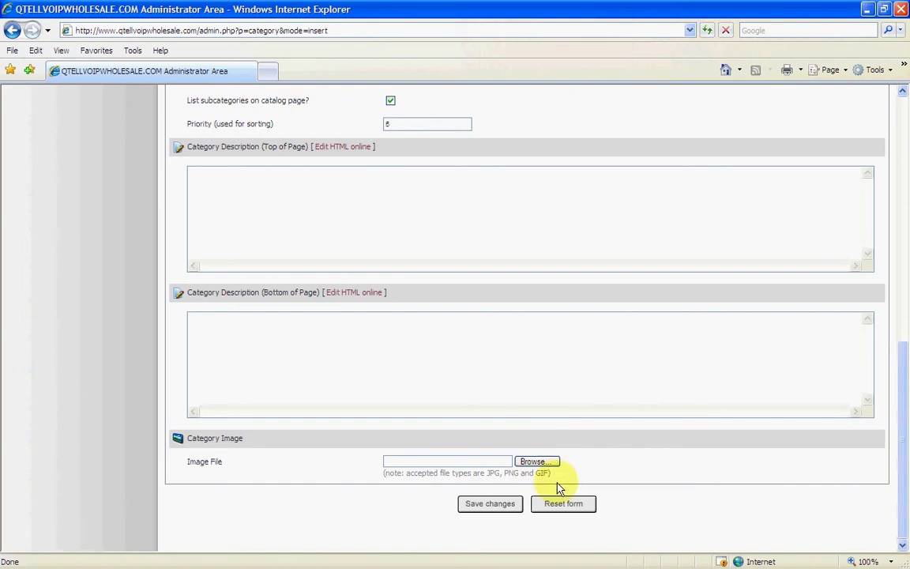
left_click(490, 504)
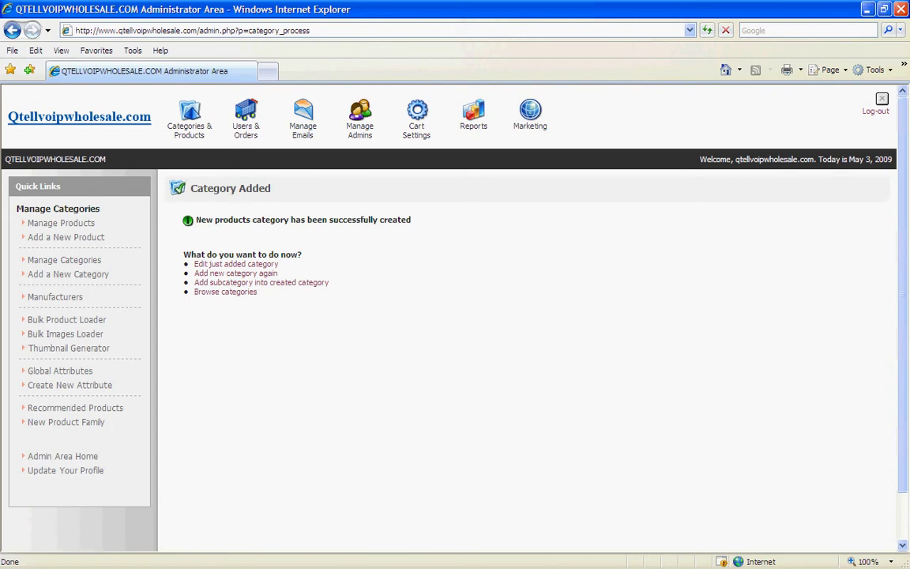
Refresh the storefront's "z test" page and inspect its "y" subcategory in the category list, collapsing the branch.
left_click_drag(574, 195, 559, 182)
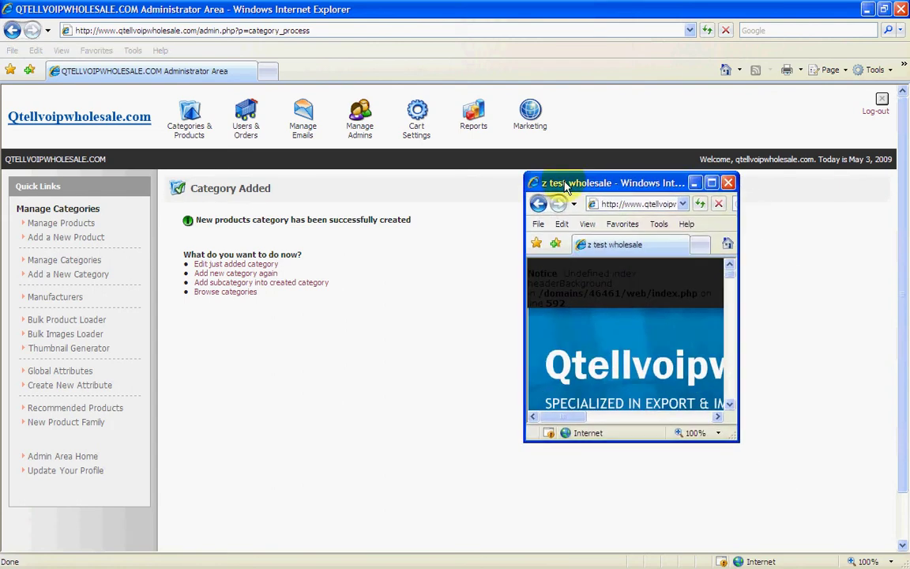
left_click(699, 204)
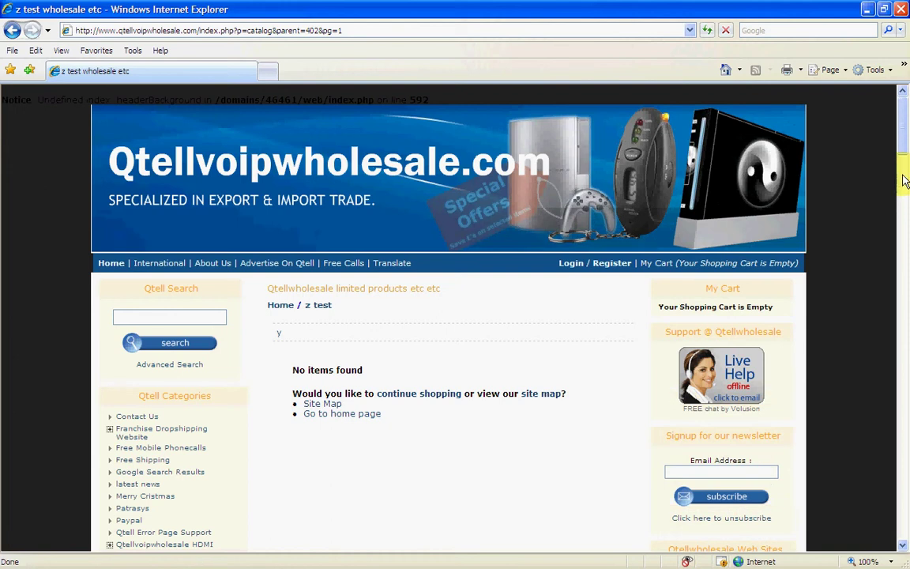
left_click_drag(903, 158, 901, 221)
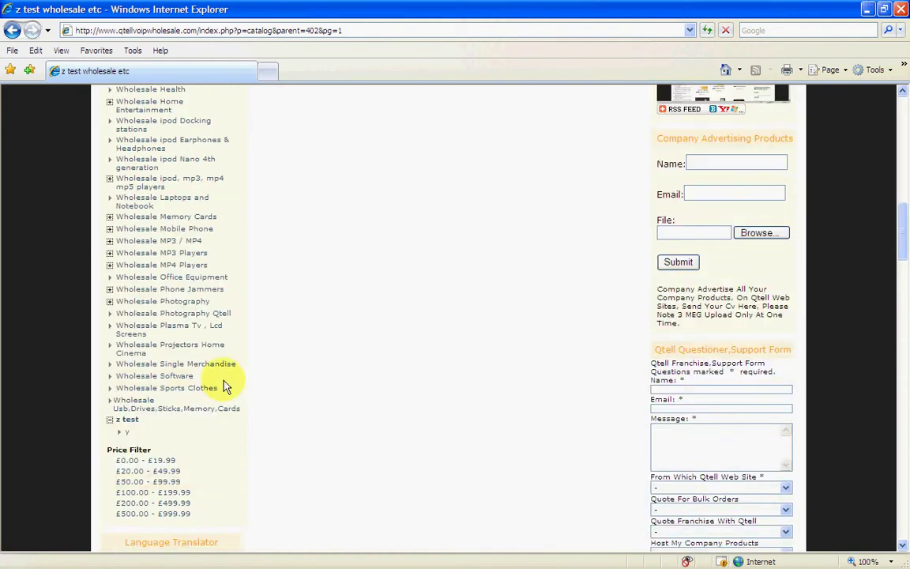
left_click(111, 420)
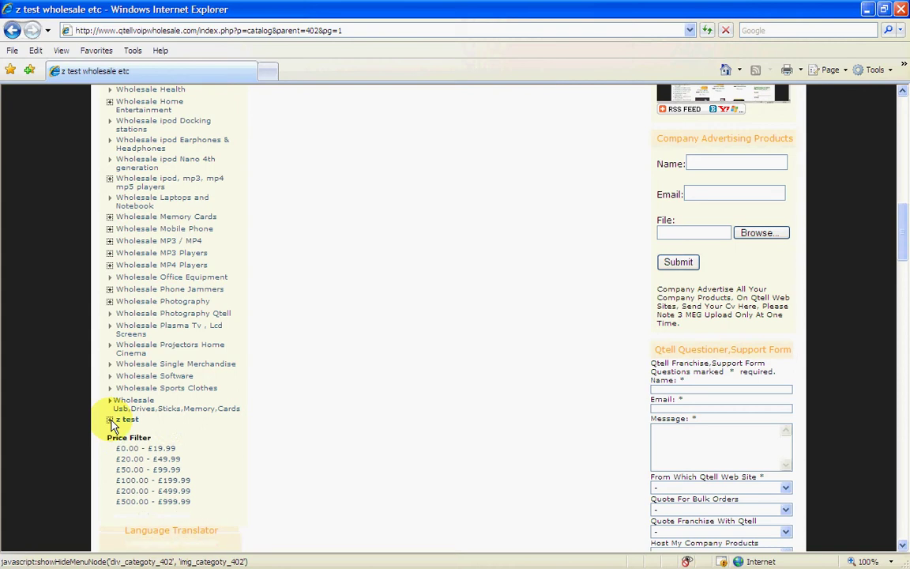
Examine the subcategories nested under Wholesale Photography in the storefront category list, including Wholesale Normal Camera Lenes Series.
left_click(110, 302)
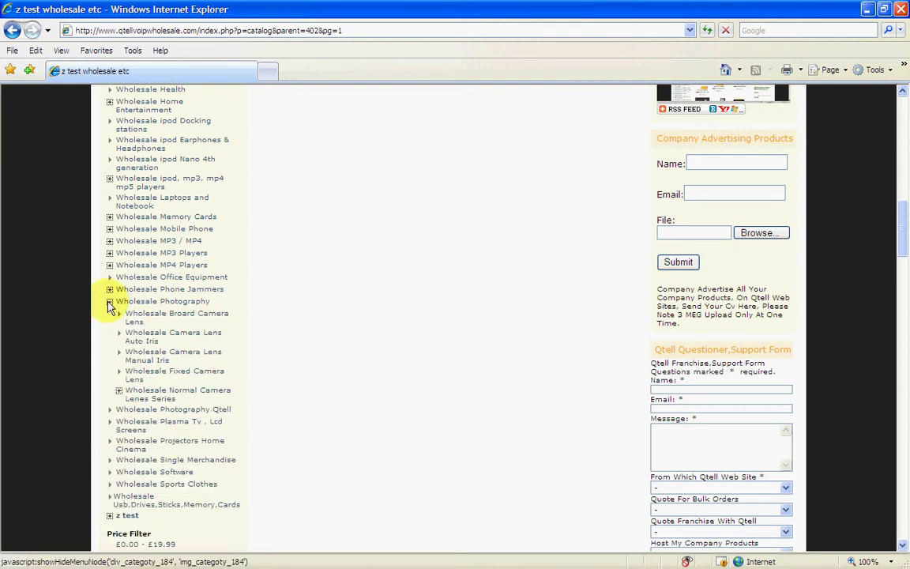
left_click(119, 391)
left_click(118, 391)
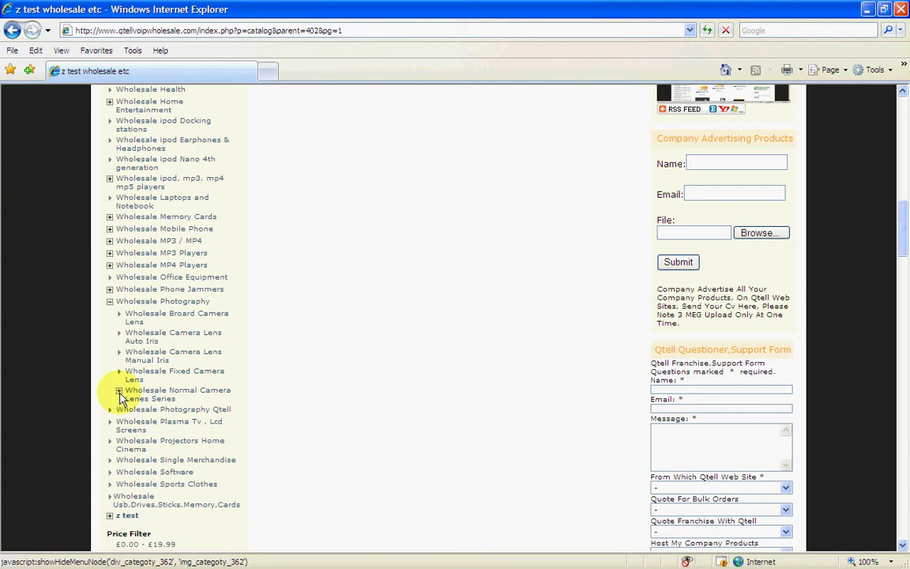
left_click(110, 303)
Examine the subcategories nested under Qtellvoipwholesale HDMI in the storefront category list, including Wholesale HDMI Single Cables.
scroll(417, 409, "up", 10)
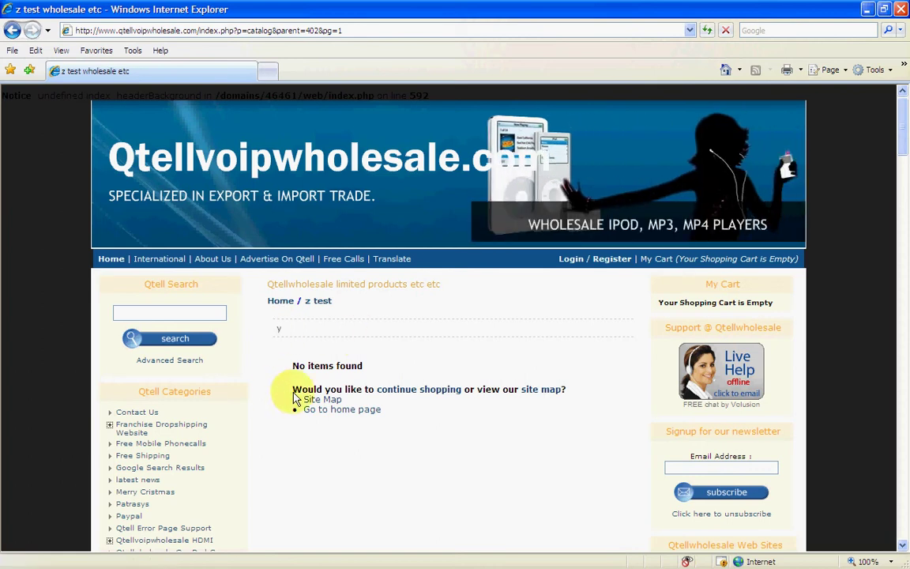
scroll(311, 463, "down", 3)
scroll(310, 463, "down", 3)
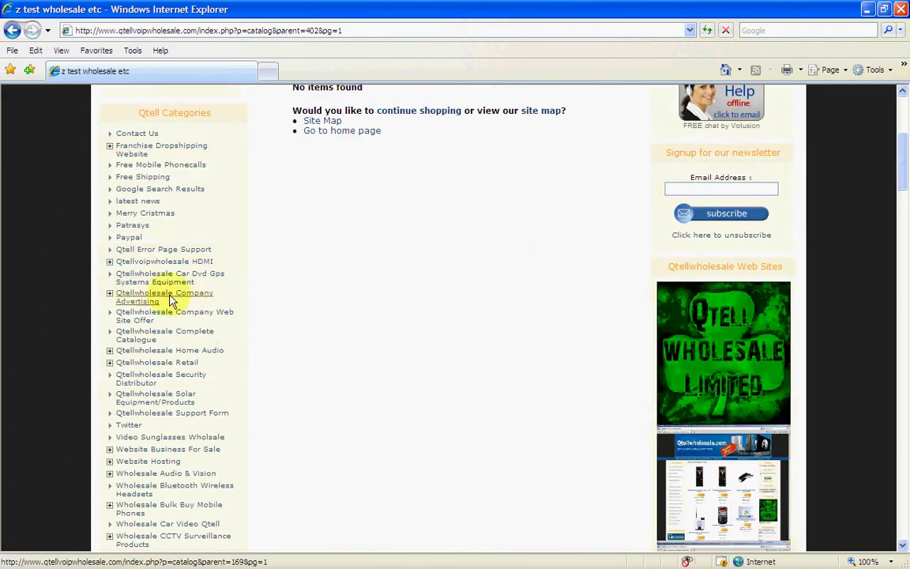
left_click(109, 262)
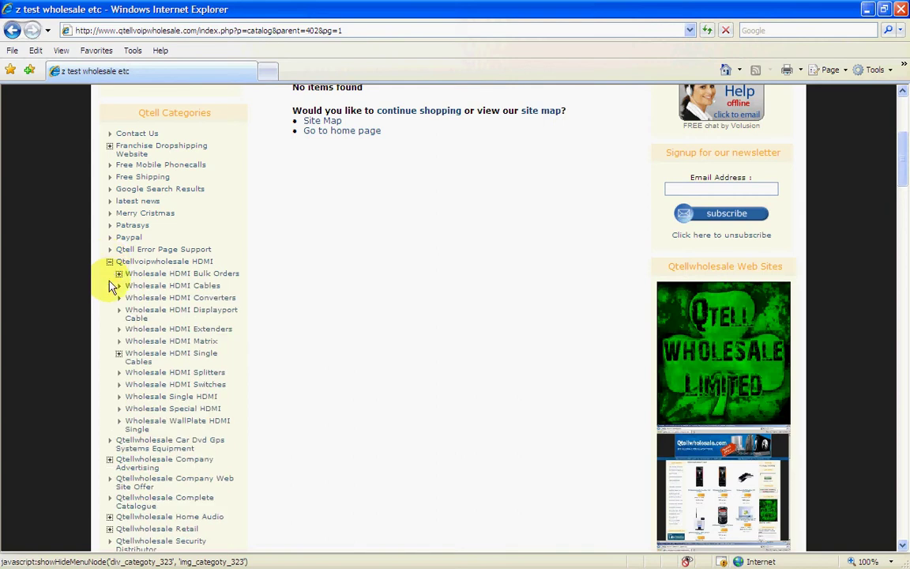
left_click(120, 355)
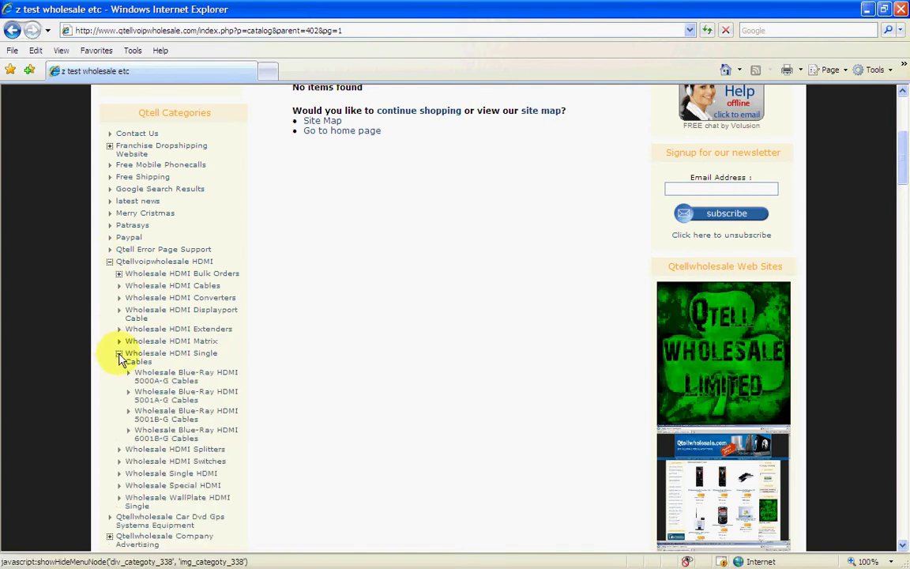
left_click(117, 273)
left_click(110, 263)
scroll(395, 305, "up", 4)
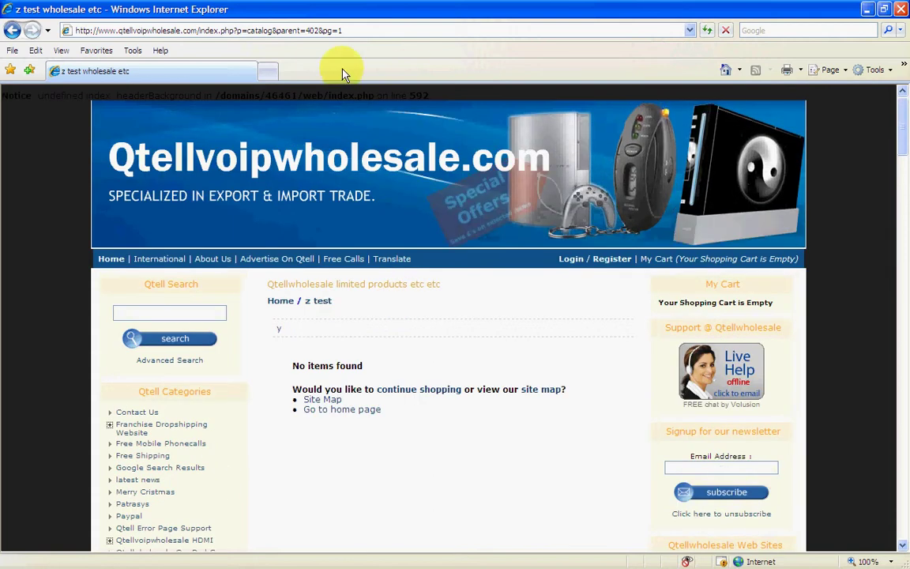
Switch back to the admin area and open the "z test" category for editing from the catalog category list.
left_click(883, 9)
left_click_drag(632, 184, 640, 184)
left_click(702, 182)
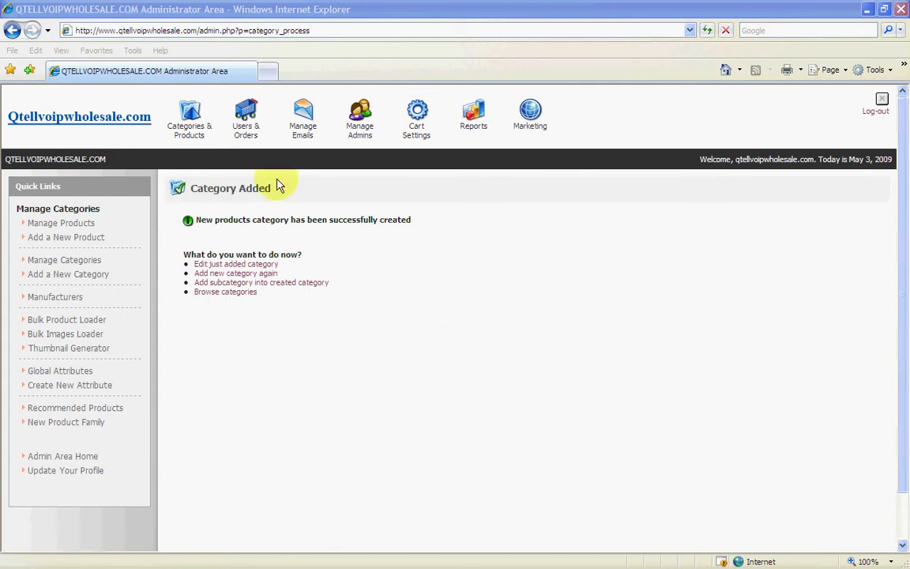
mouse_move(189, 109)
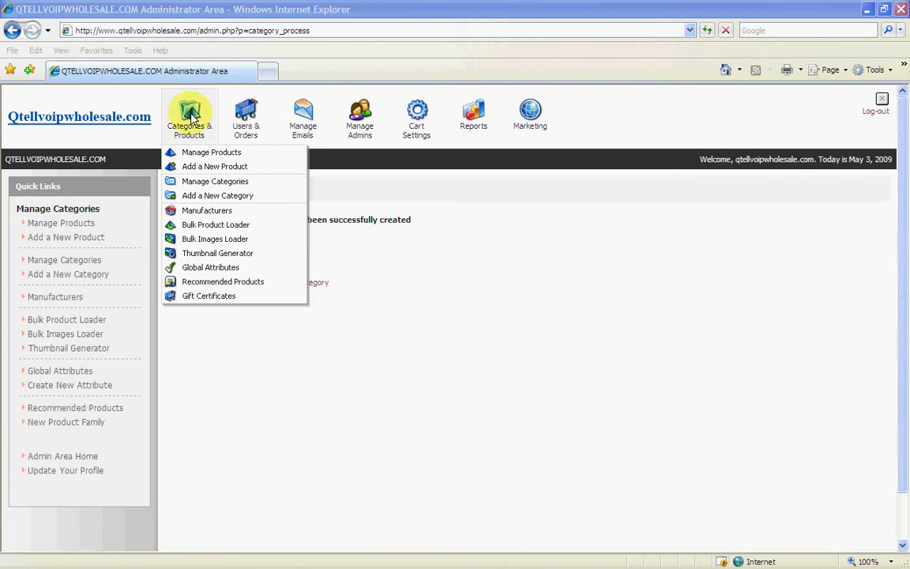
left_click(205, 184)
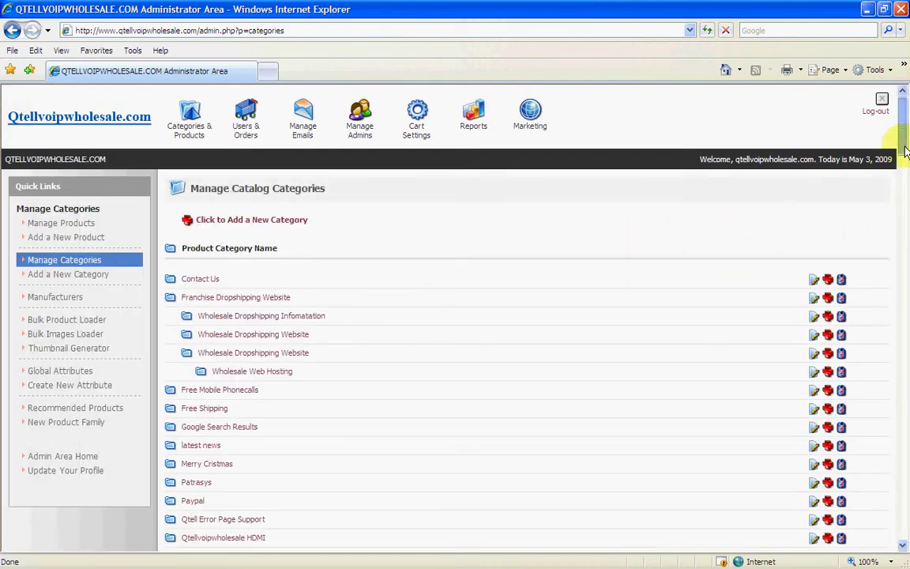
left_click_drag(905, 152, 901, 522)
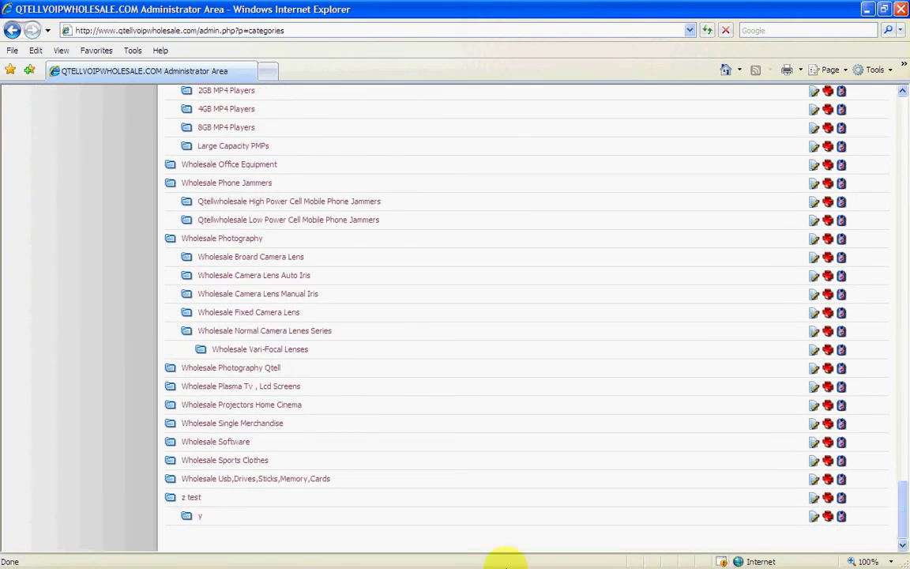
left_click(195, 504)
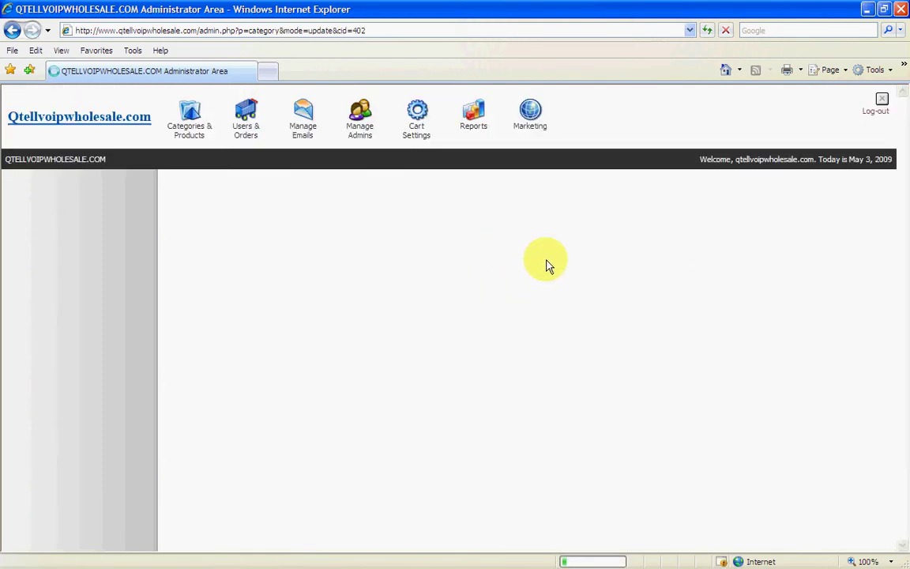
Turn on the online HTML editor for the top-of-page category description and enlarge its editing area.
left_click_drag(905, 248, 869, 414)
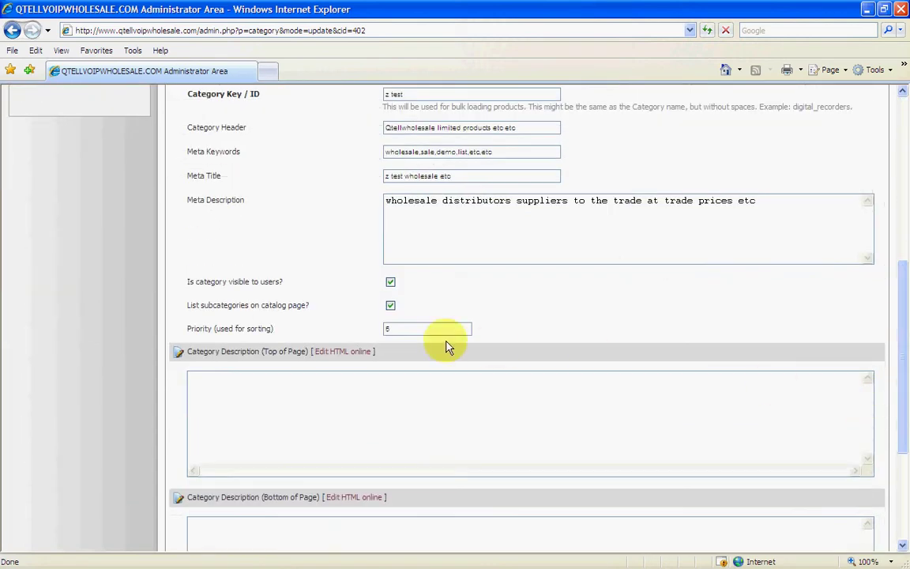
left_click(199, 385)
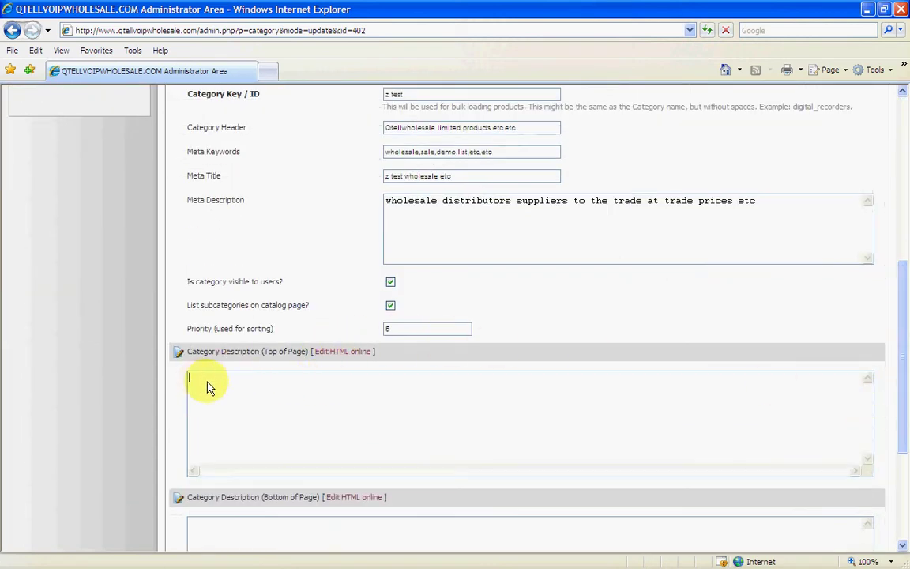
left_click(342, 352)
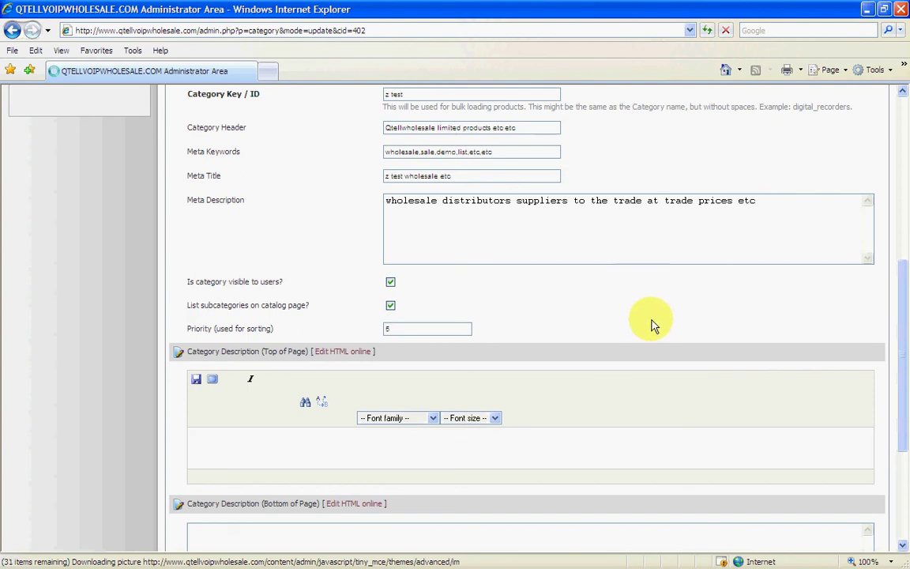
scroll(651, 345, "down", 3)
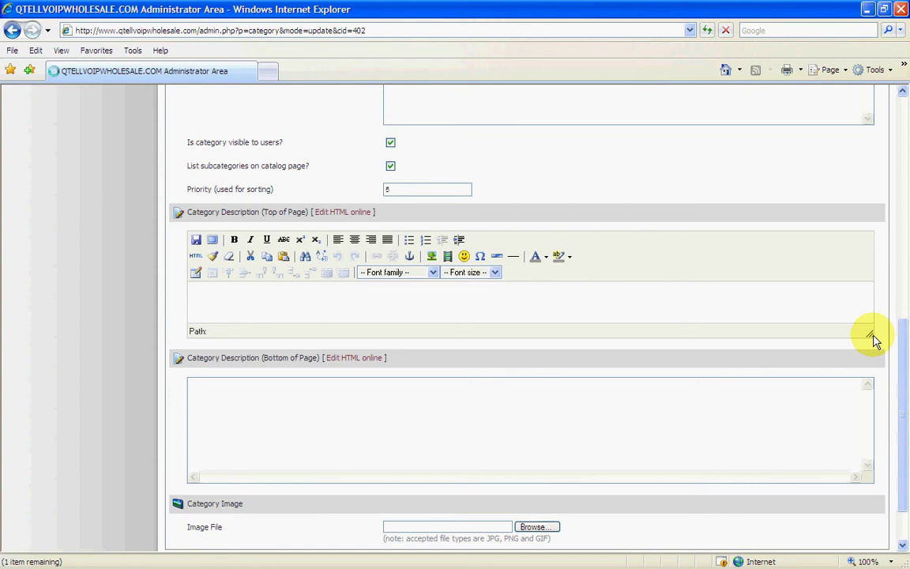
left_click_drag(873, 339, 869, 487)
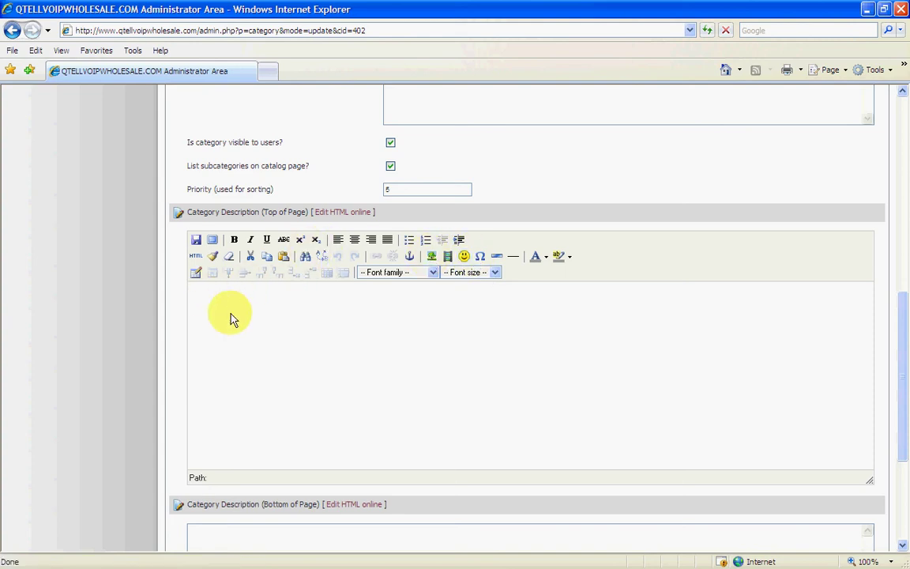
Enter "hyertwss" in the top-of-page description and try centre and right alignment, finishing with left alignment.
type("hyertwss")
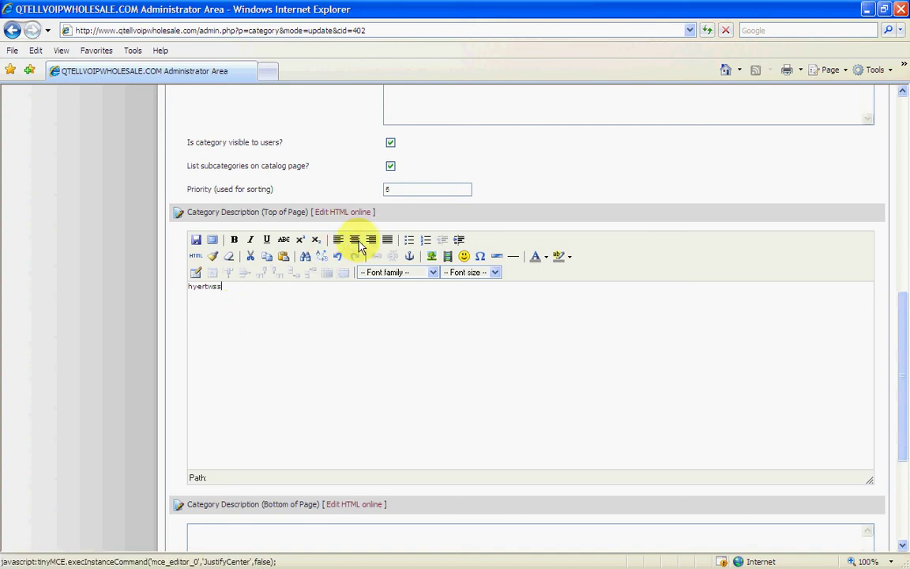
left_click_drag(237, 290, 156, 291)
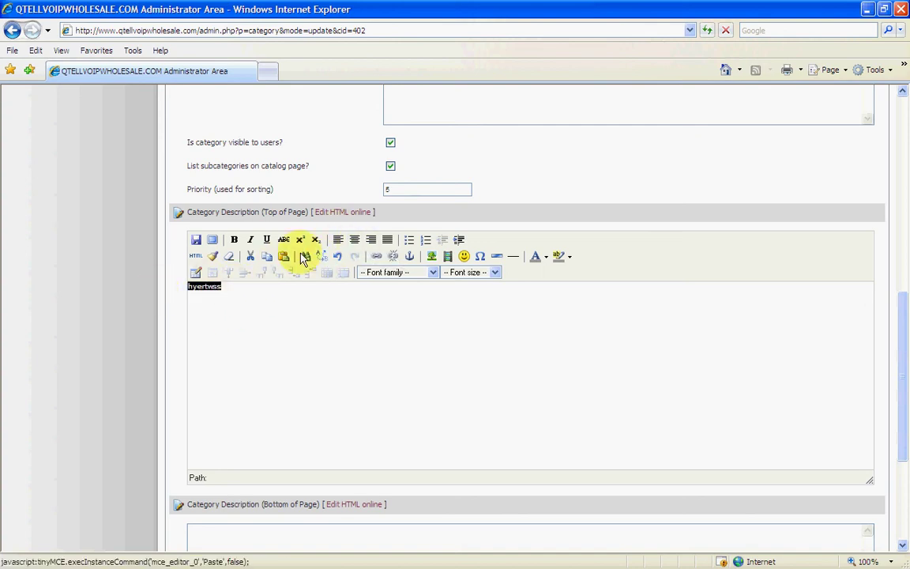
left_click(355, 240)
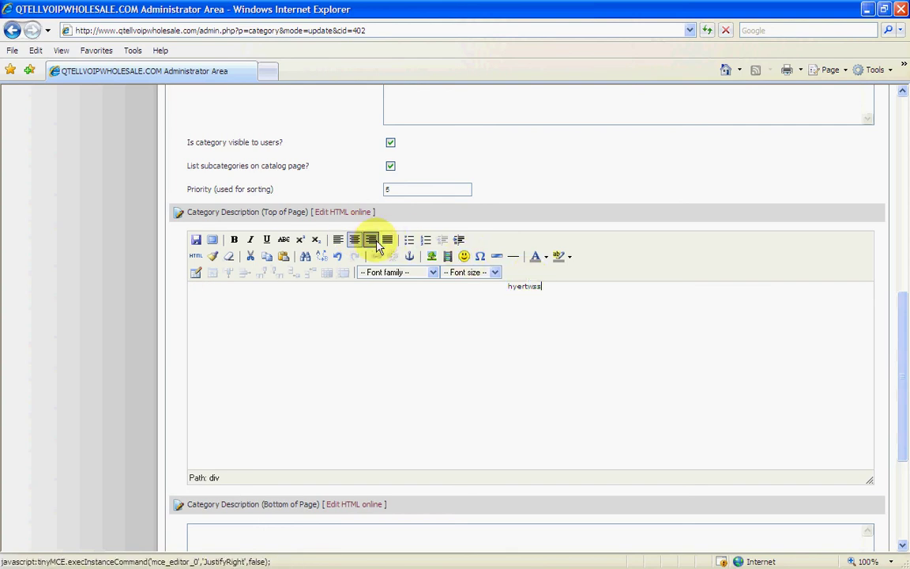
left_click(371, 240)
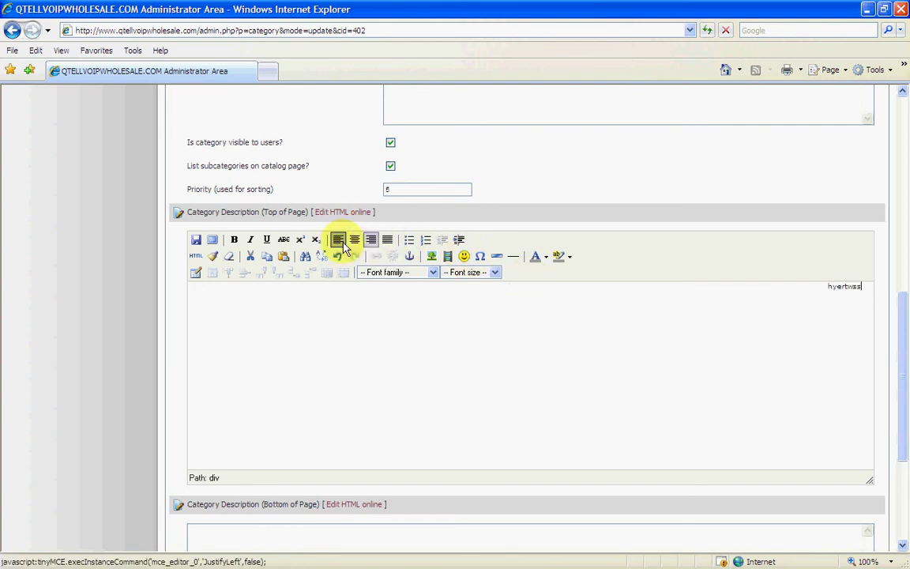
left_click(341, 243)
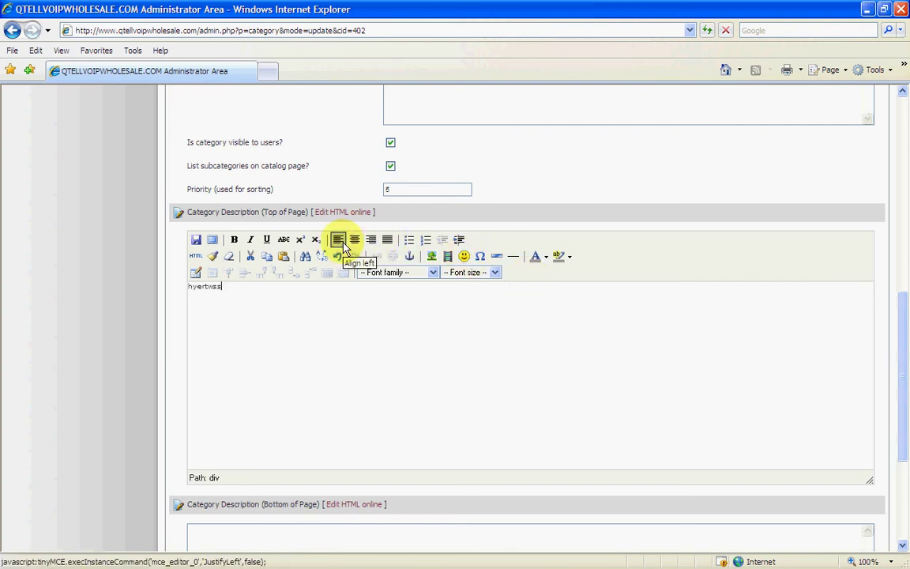
Format the description text "hyertwss" in bold with the Impact font at size 6 (24 pt).
left_click(234, 239)
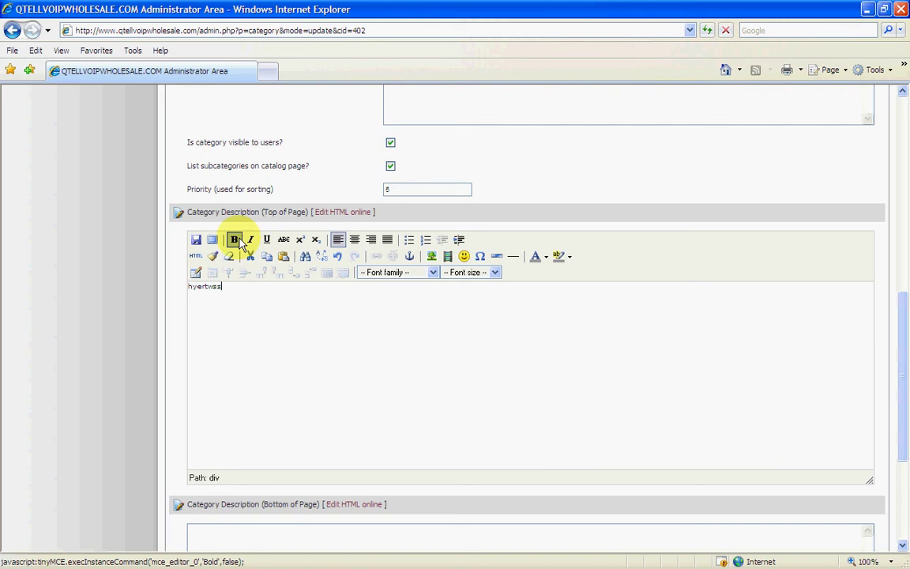
double_click(177, 291)
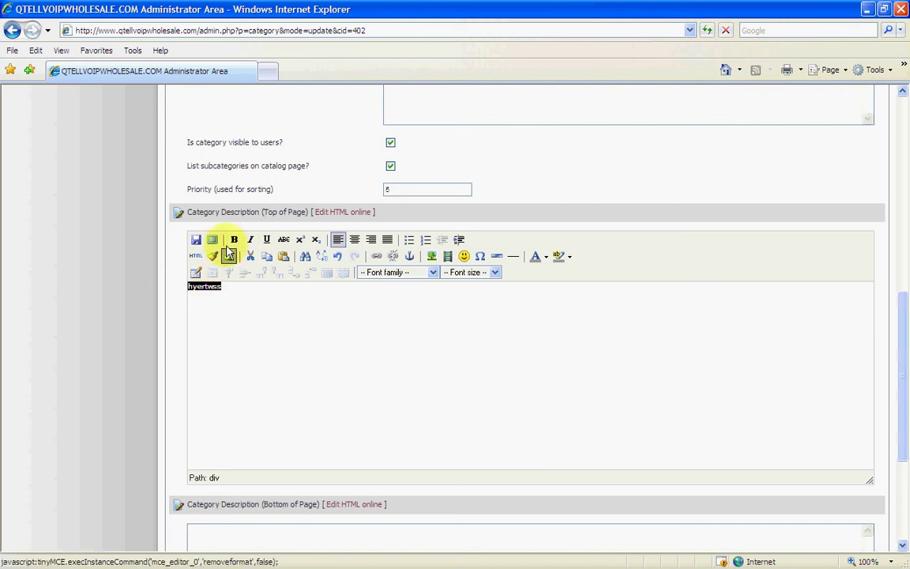
left_click(431, 272)
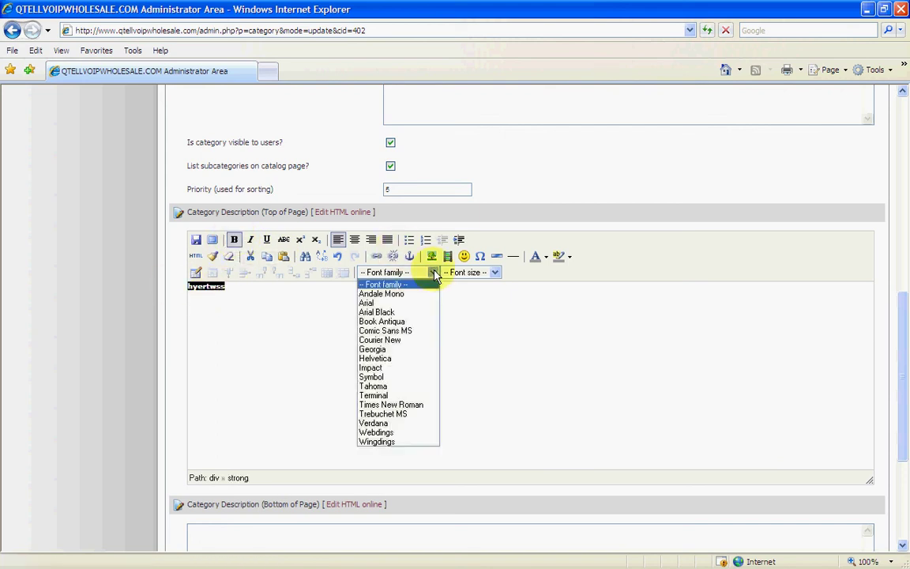
left_click(377, 367)
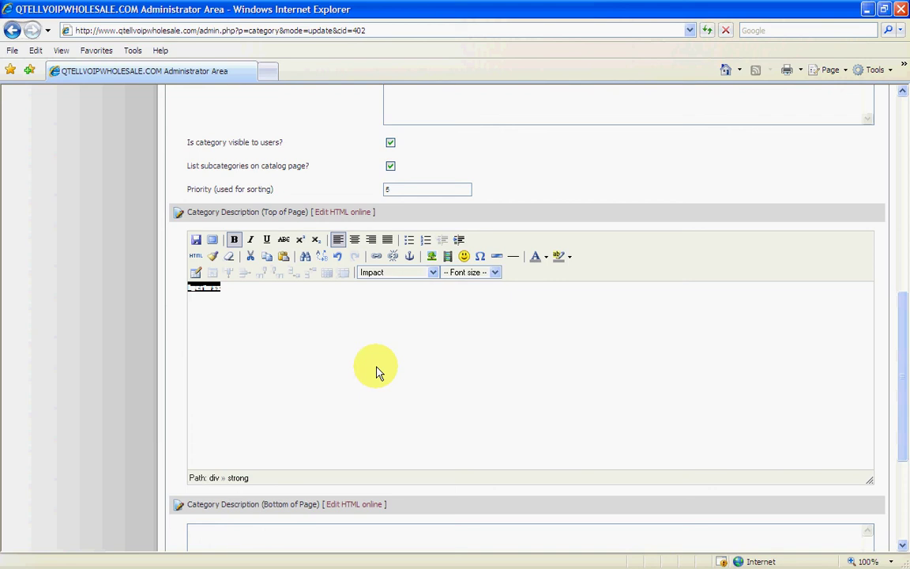
left_click(494, 272)
left_click(466, 340)
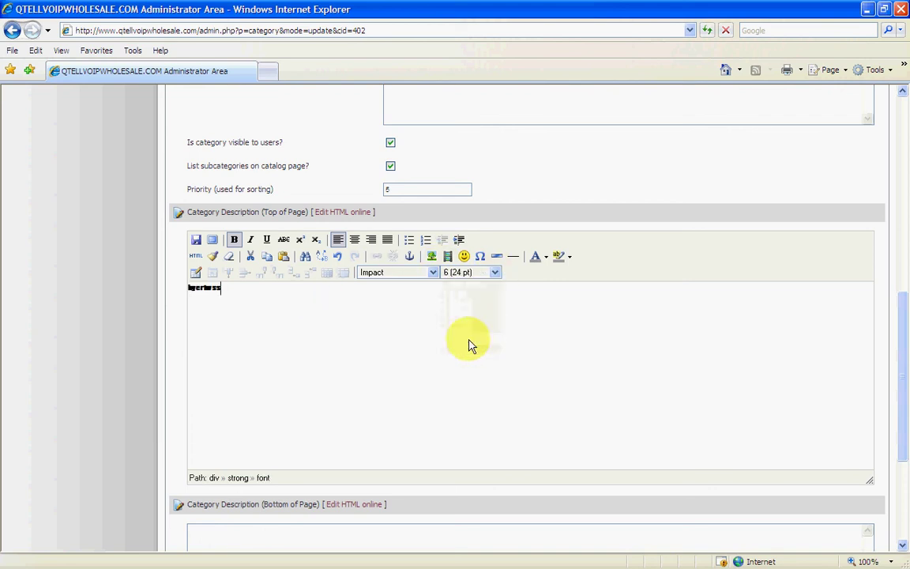
left_click_drag(236, 287, 173, 285)
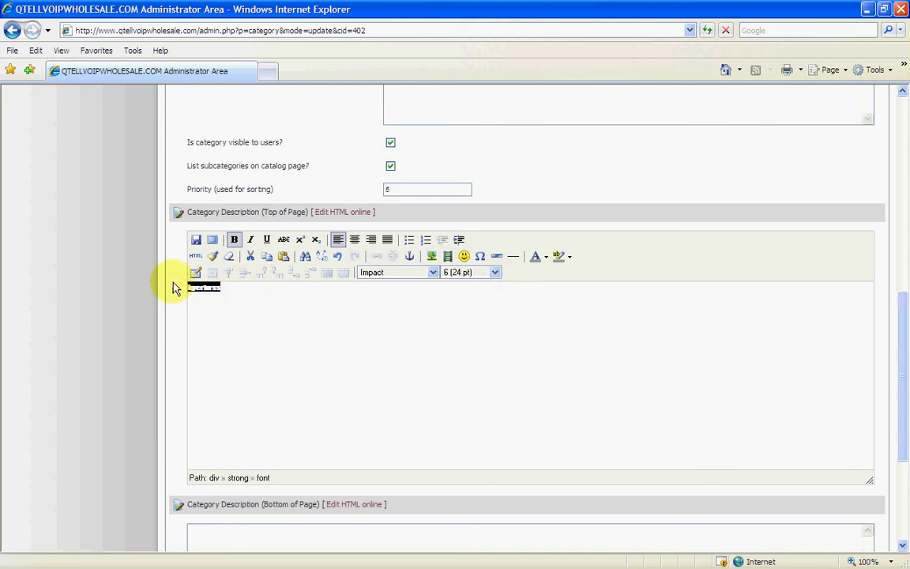
left_click(494, 273)
left_click(470, 340)
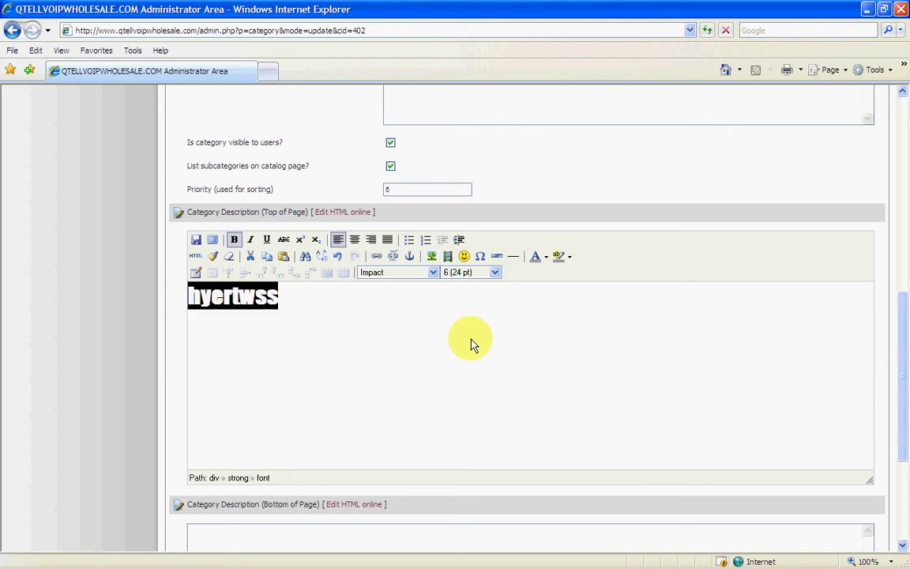
left_click(431, 351)
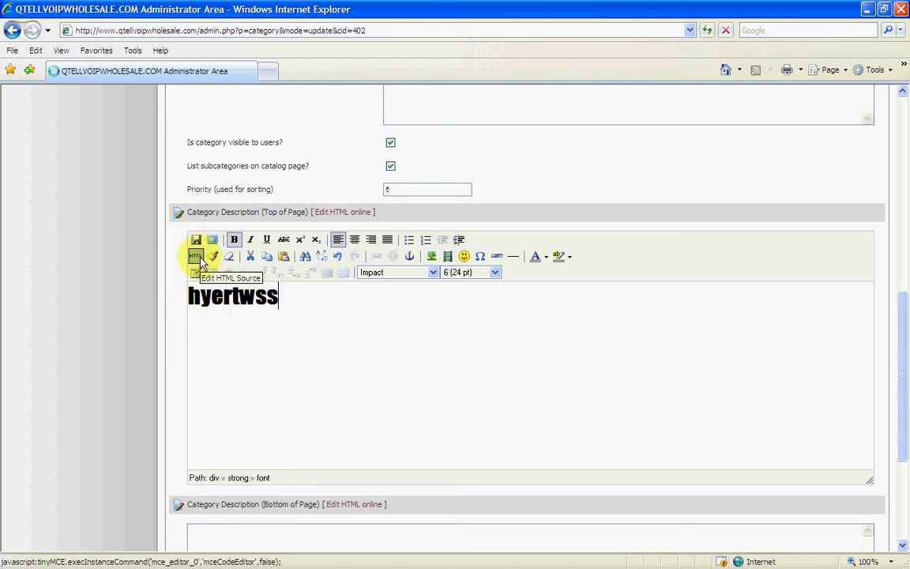
Change the word in the description's HTML source to "hyertffrreeeeeeeeewss" and apply the update.
left_click(198, 261)
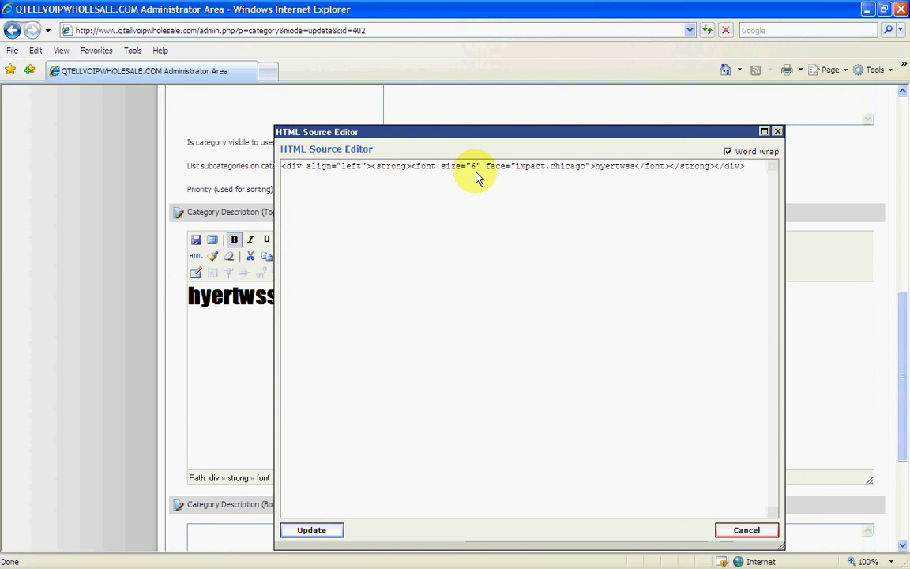
left_click(619, 169)
type("ffrreeeeeeeeee")
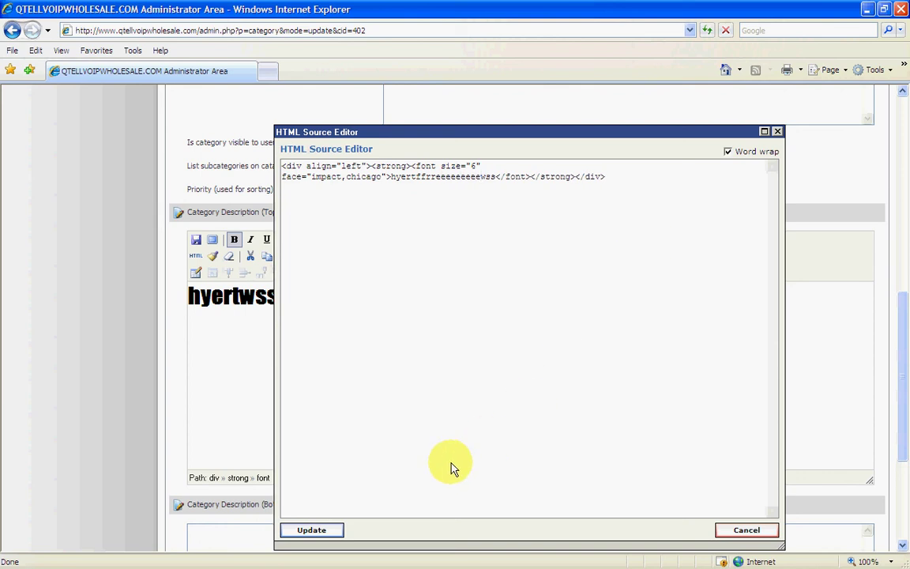
left_click(311, 529)
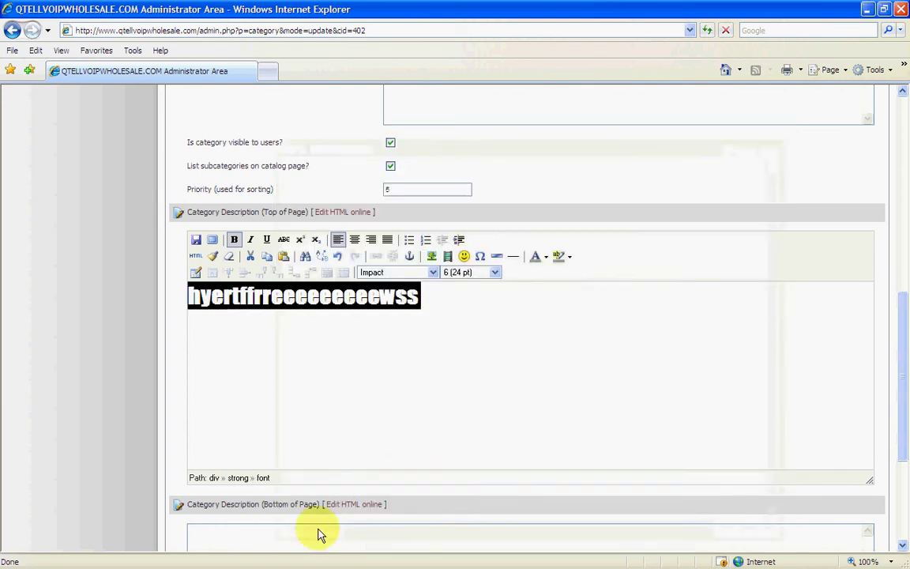